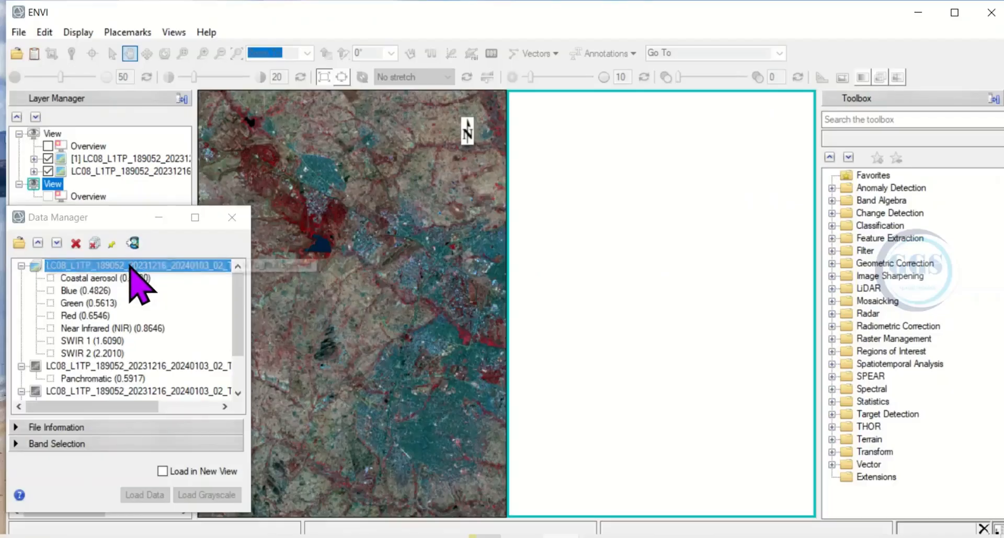
Step: Load the LC08_L1TP_189052 multispectral image into the empty second view
drag(125, 270, 515, 363)
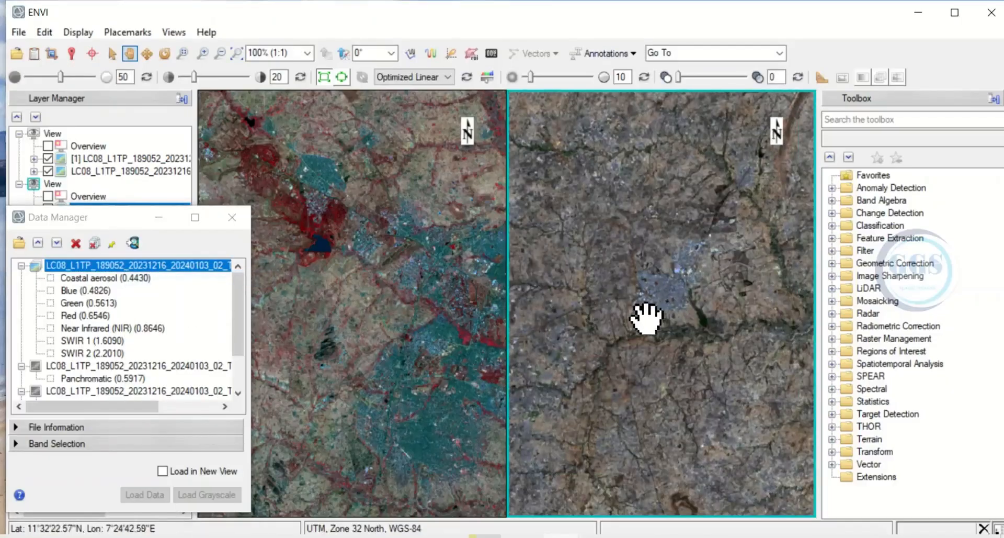
drag(634, 316, 693, 278)
drag(645, 254, 645, 298)
Step: Geo-link View 1 and View 2 through the Link Views settings
click(174, 32)
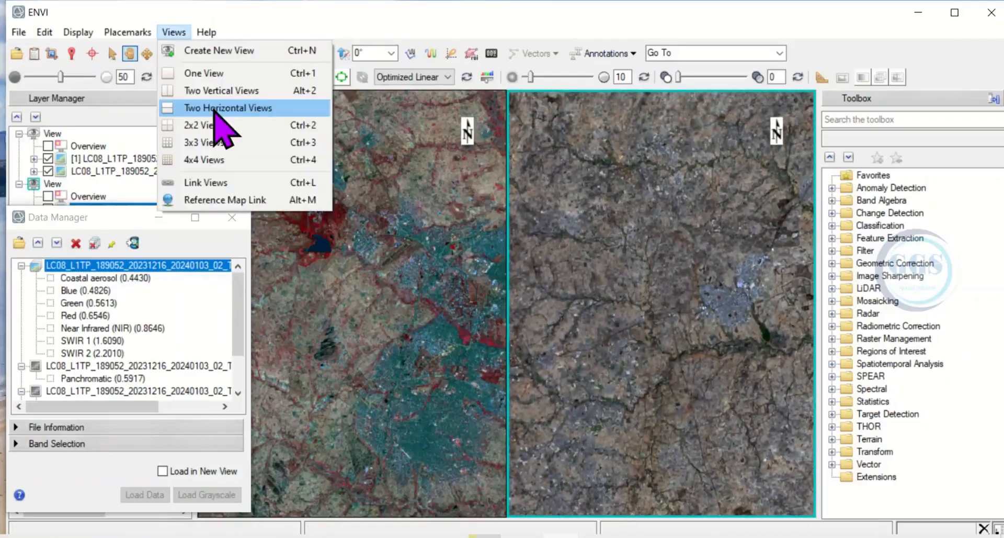
click(223, 108)
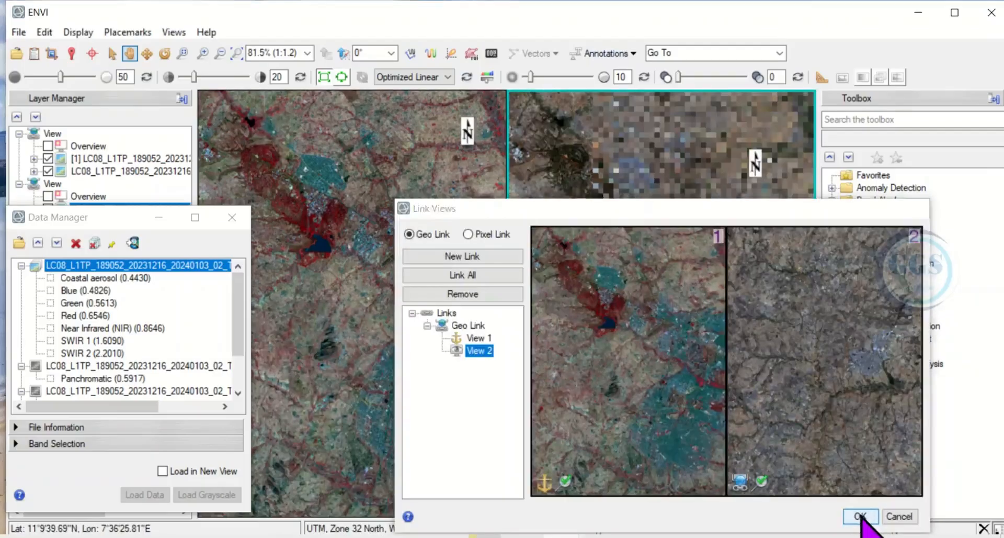
click(860, 513)
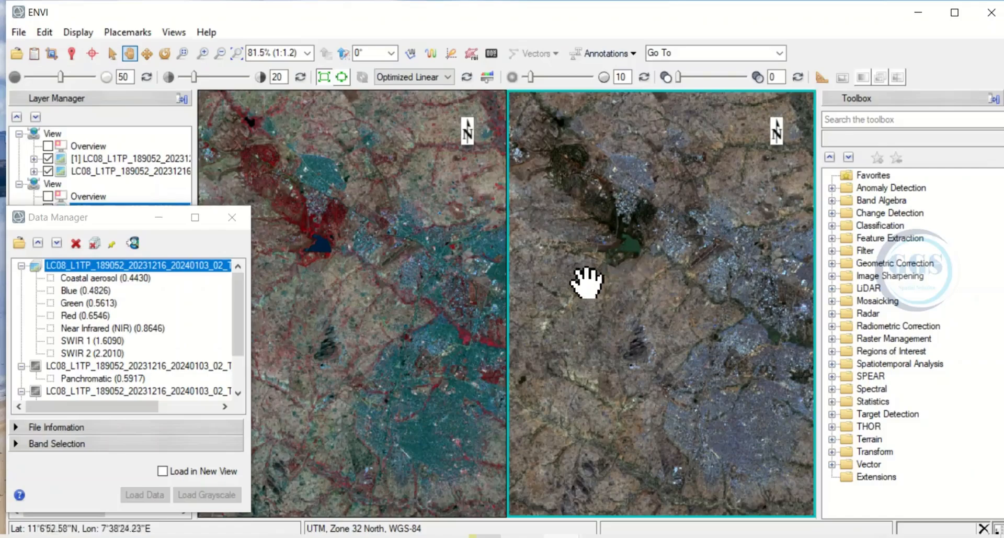
Step: Compare the same ground area across the linked views by moving the imagery around
drag(650, 305, 635, 281)
drag(697, 343, 654, 298)
drag(662, 262, 628, 273)
drag(706, 350, 660, 304)
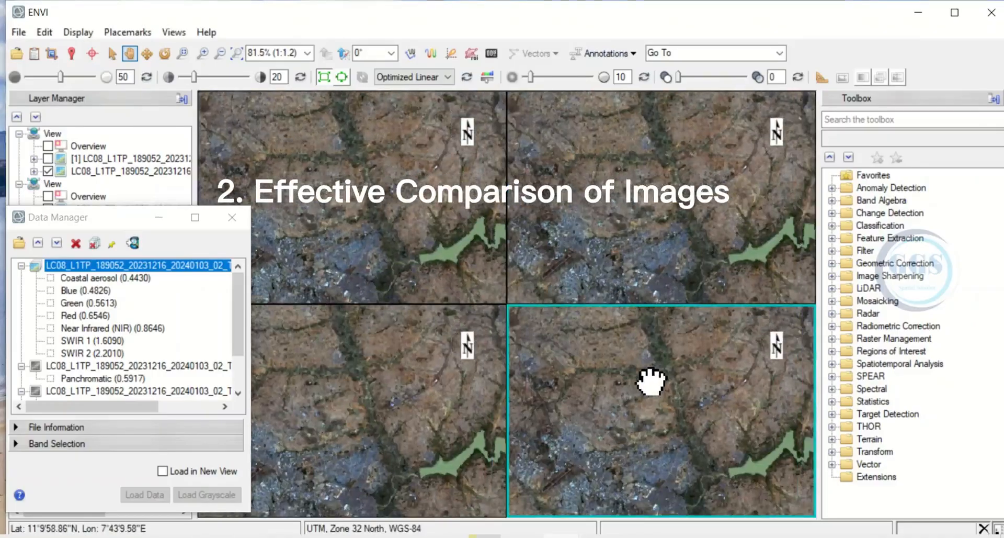
mouse_move(651, 381)
mouse_down()
mouse_move(727, 401)
mouse_move(675, 412)
mouse_move(701, 414)
mouse_move(654, 386)
mouse_move(628, 394)
mouse_move(668, 396)
mouse_move(657, 387)
mouse_move(666, 376)
mouse_up()
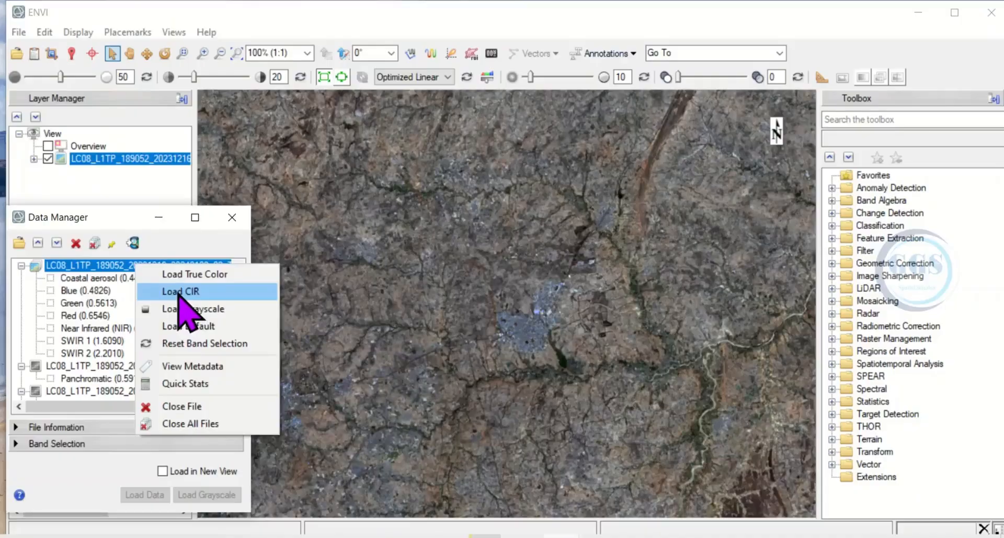
Step: Load the LC08_L1TP_189052 multispectral image as a CIR composite, and as true color into the empty third view
click(180, 291)
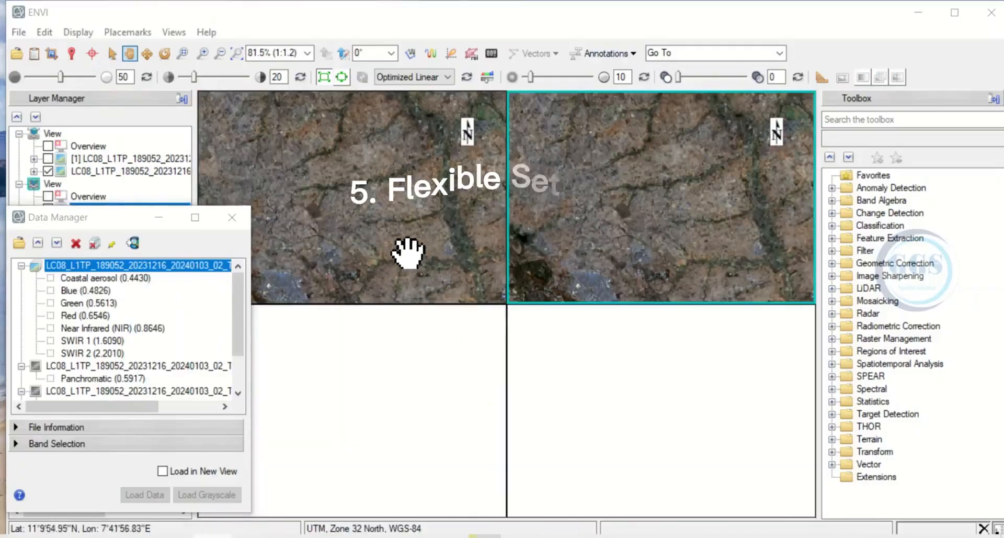
right_click(128, 265)
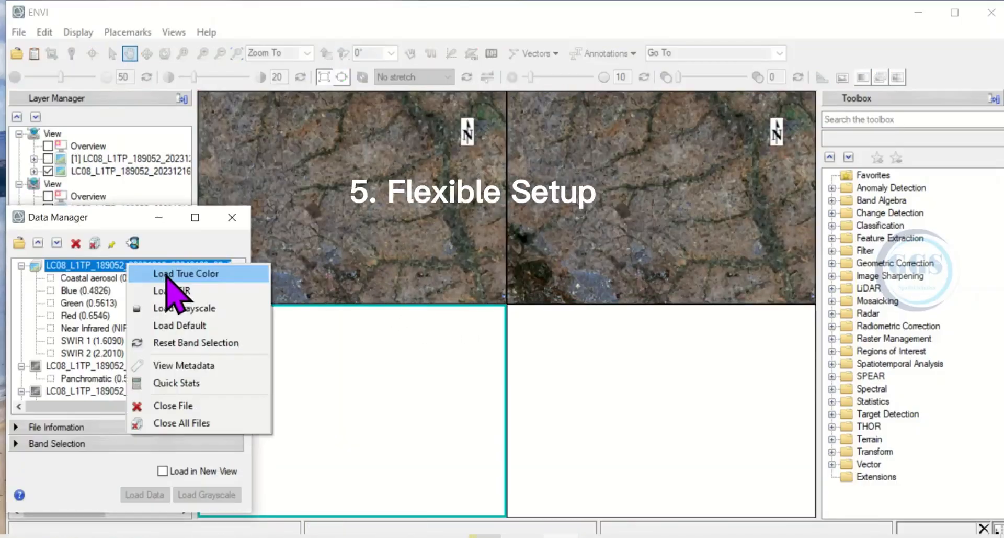
click(167, 276)
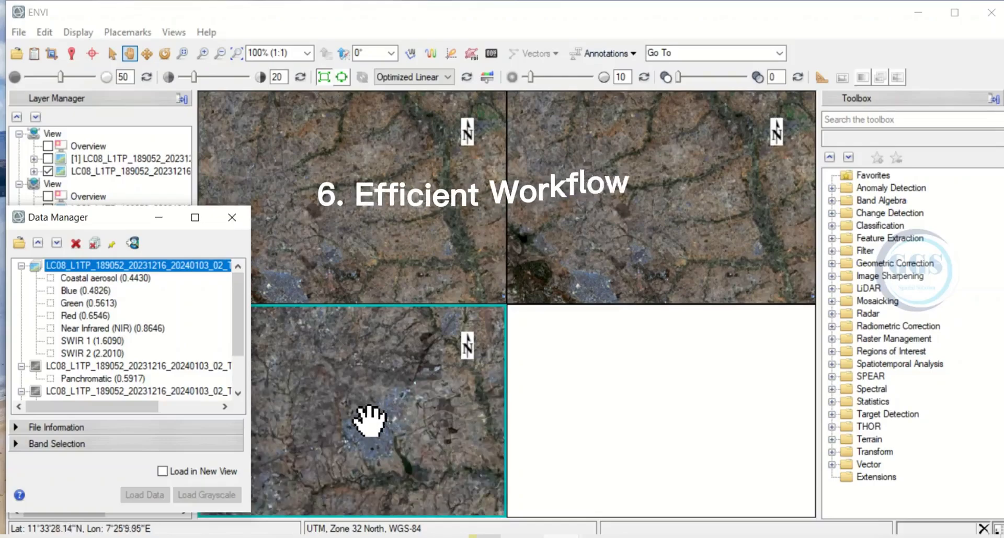
Step: Link all four views with a Geo Link and move the imagery to check that they follow each other
click(174, 32)
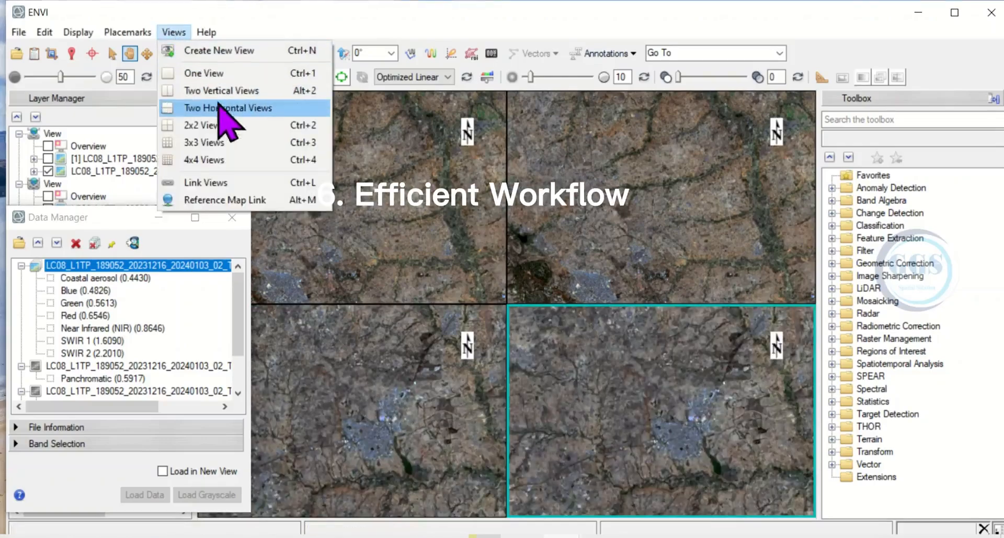
click(217, 185)
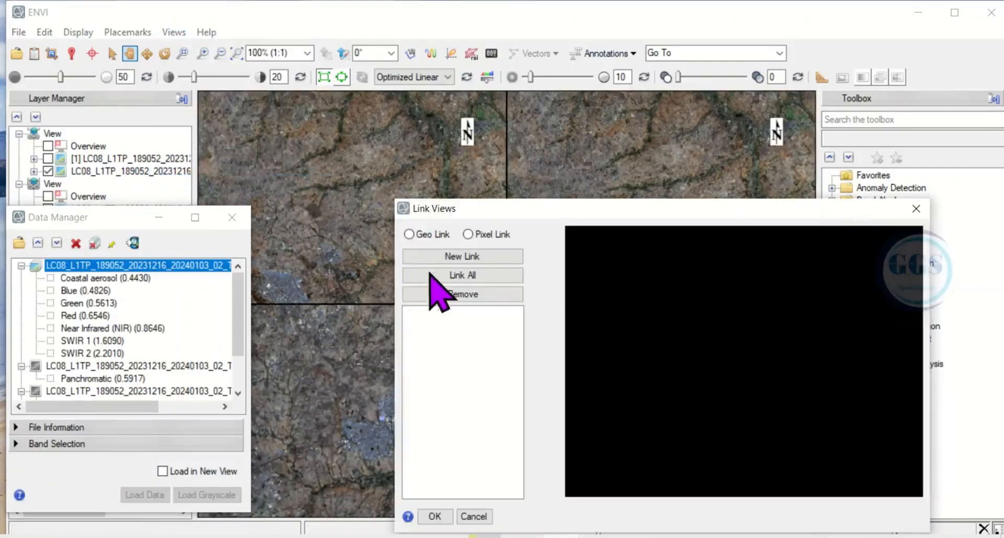
click(430, 274)
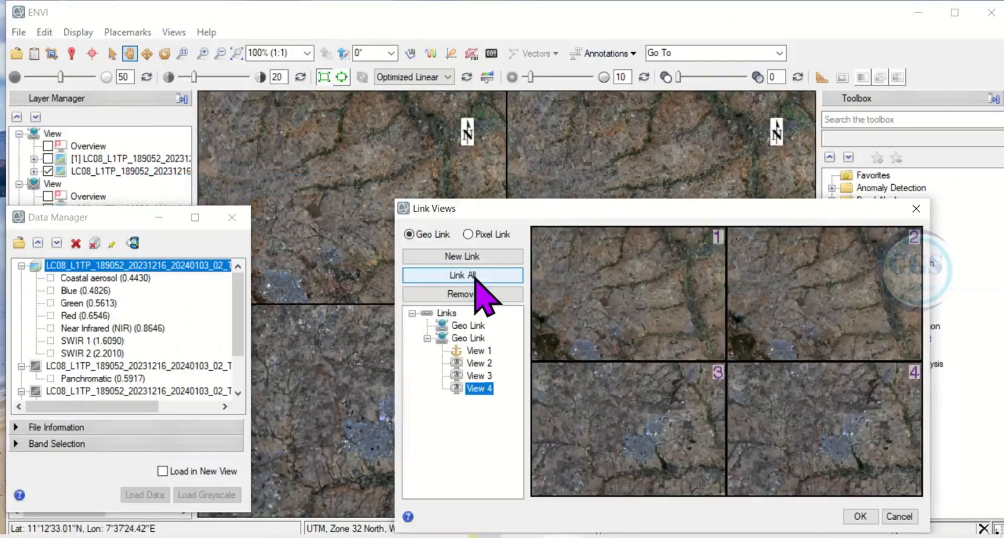
click(861, 517)
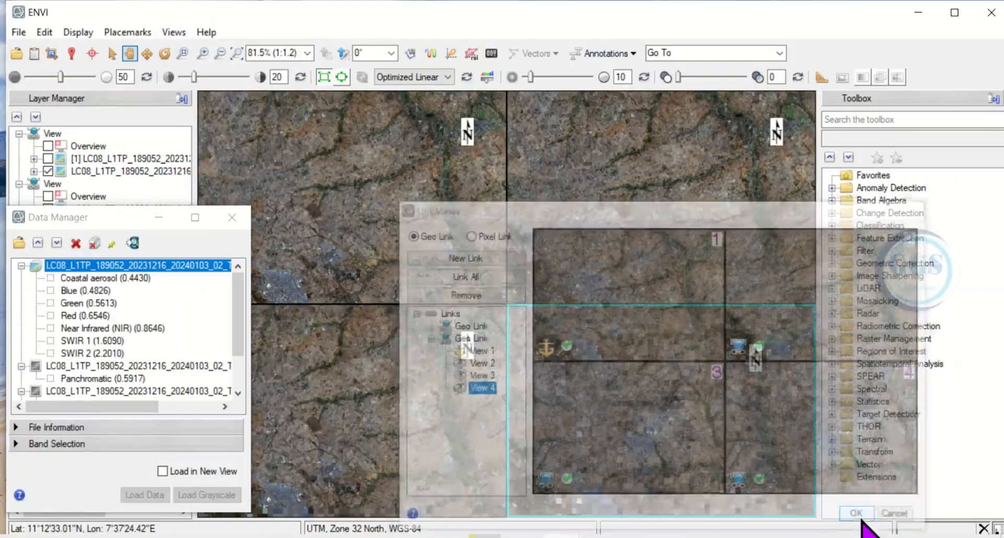
drag(630, 403, 618, 362)
drag(676, 398, 634, 365)
drag(681, 404, 672, 392)
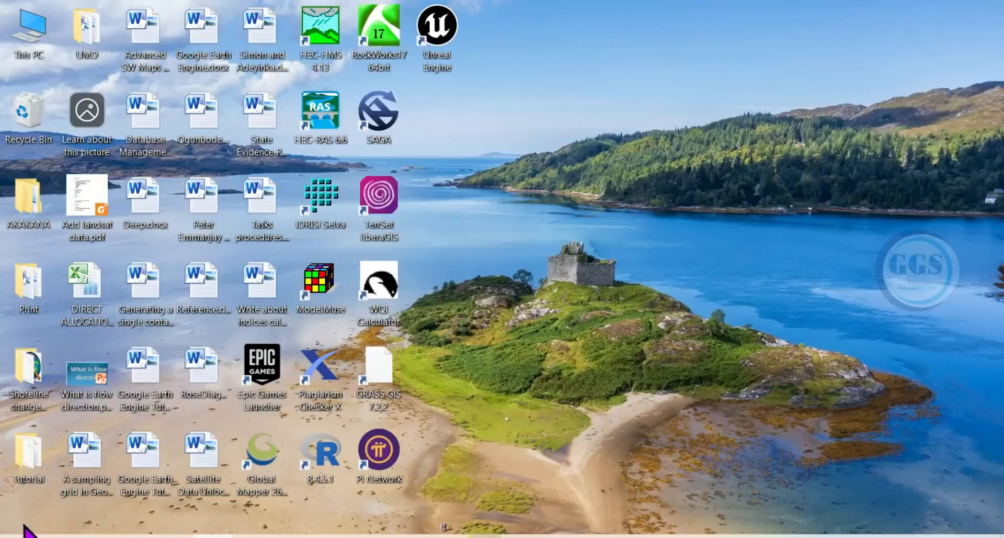
Step: Start ENVI 5.3 (32-bit) and open LC08_L1TP_189052_20231216_20240103_02_T1_MTL.txt from the DEMO folder as Landsat GeoTIFF with Metadata
click(16, 536)
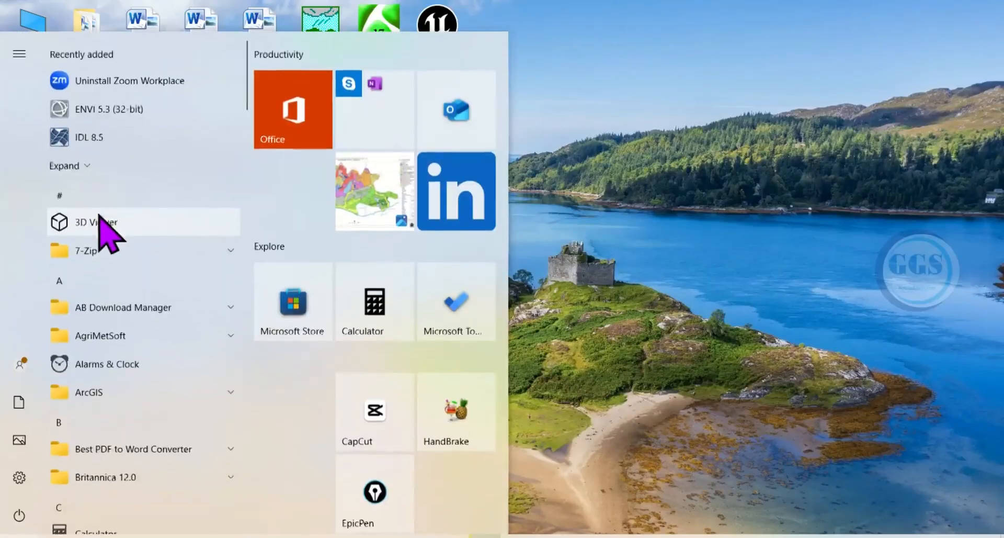
click(108, 107)
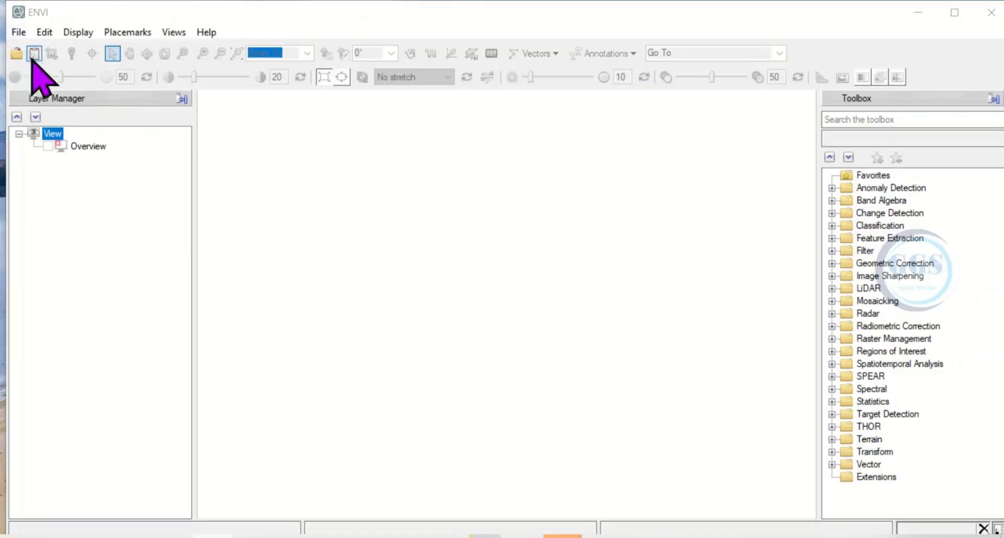
click(19, 32)
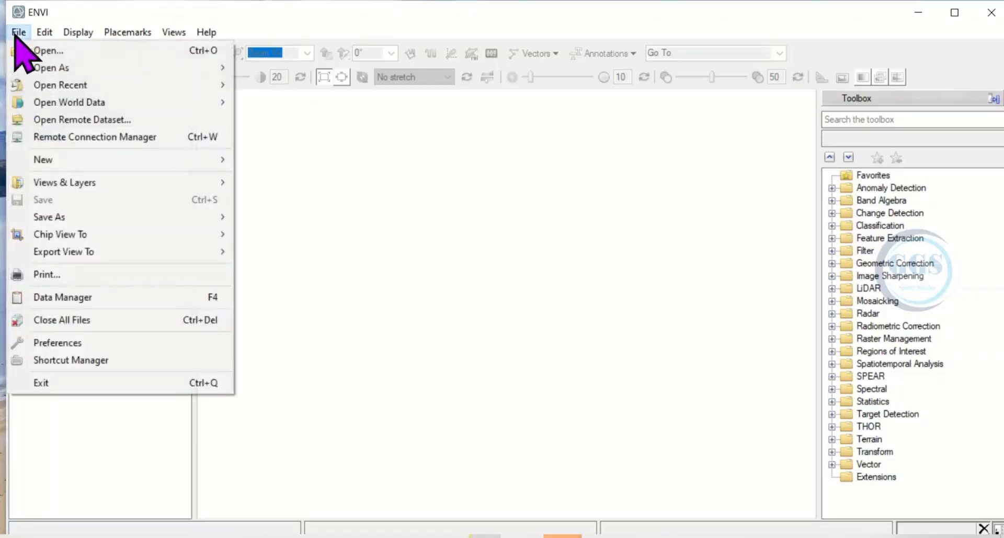
mouse_move(60, 70)
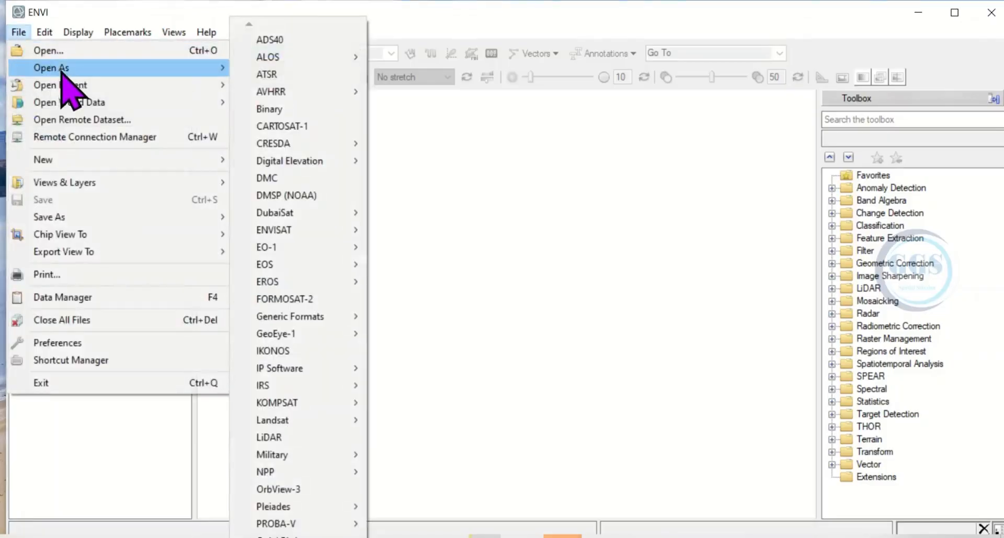
mouse_move(327, 419)
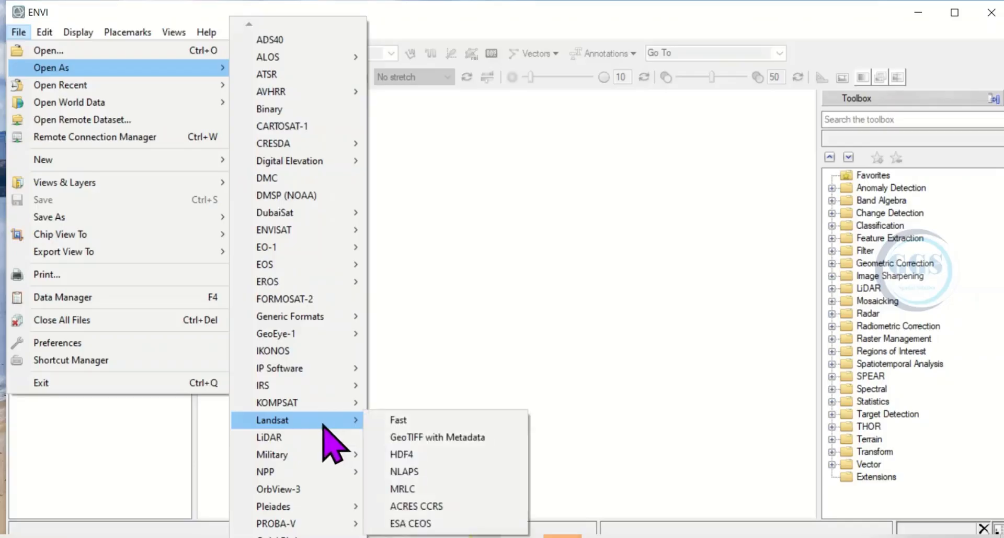
click(445, 438)
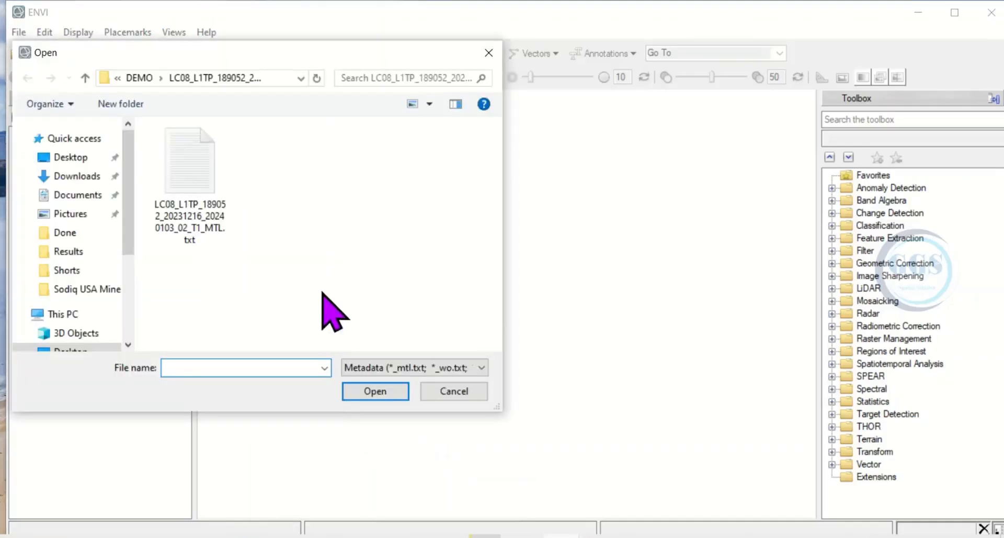
click(139, 78)
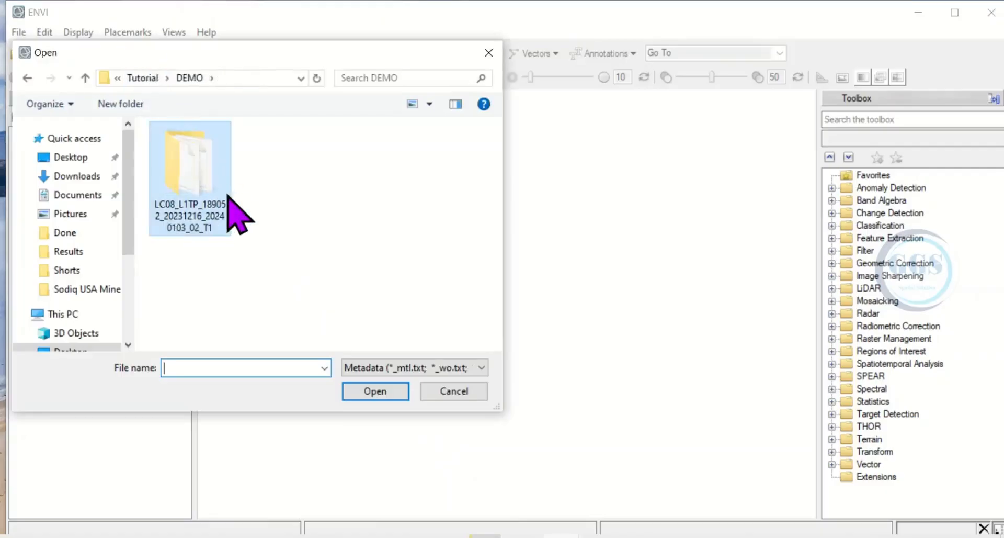
double_click(188, 194)
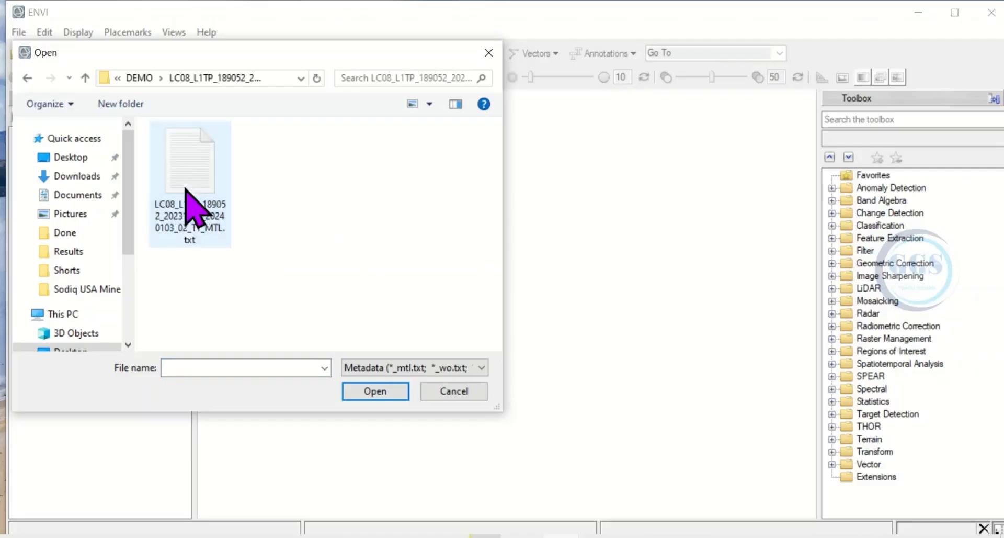
click(209, 228)
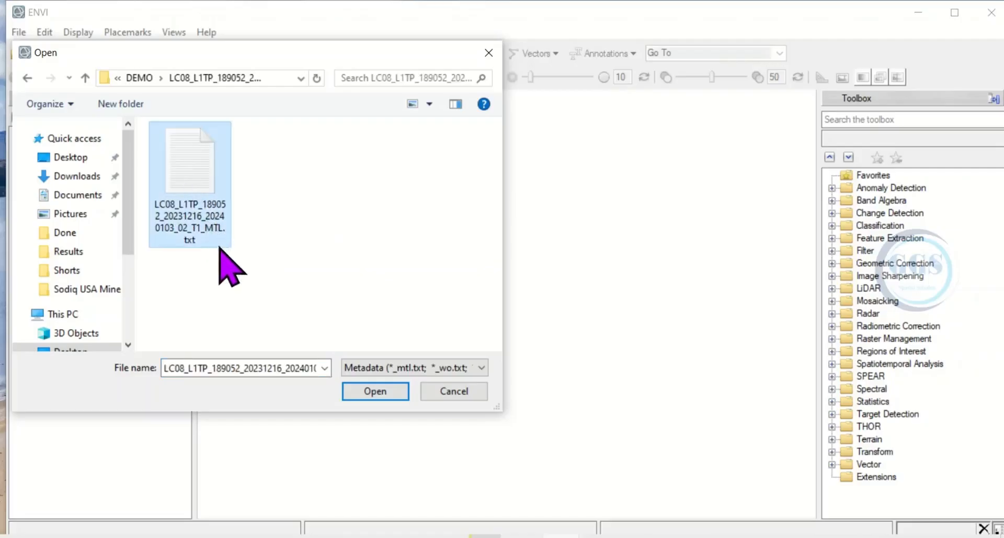
click(380, 393)
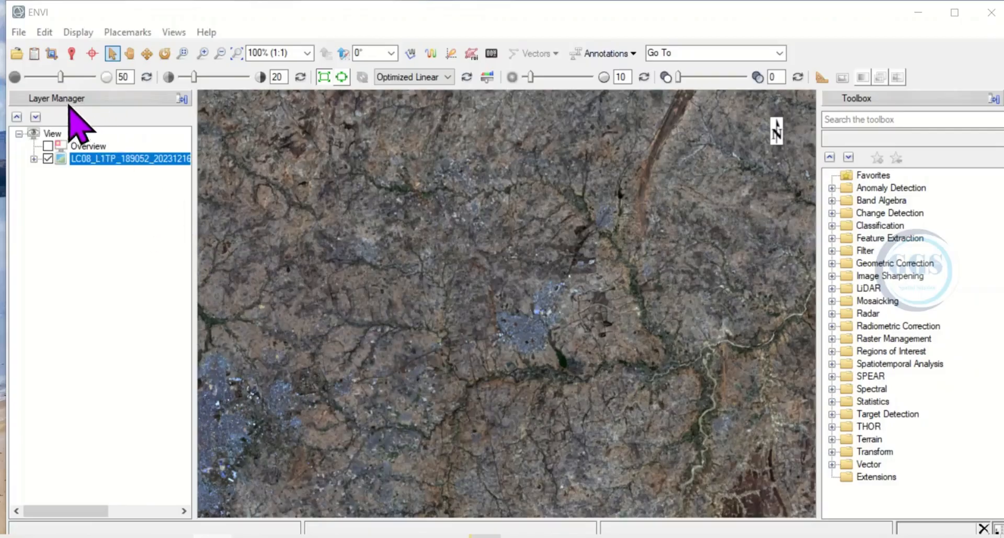
Step: Load the multispectral Landsat image from the Data Manager as a CIR composite layer
click(34, 53)
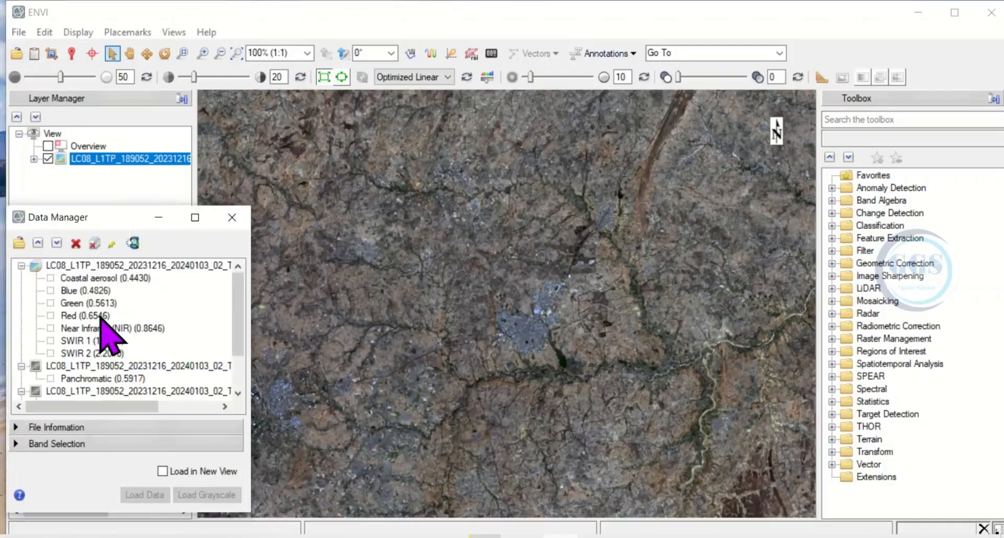
right_click(137, 265)
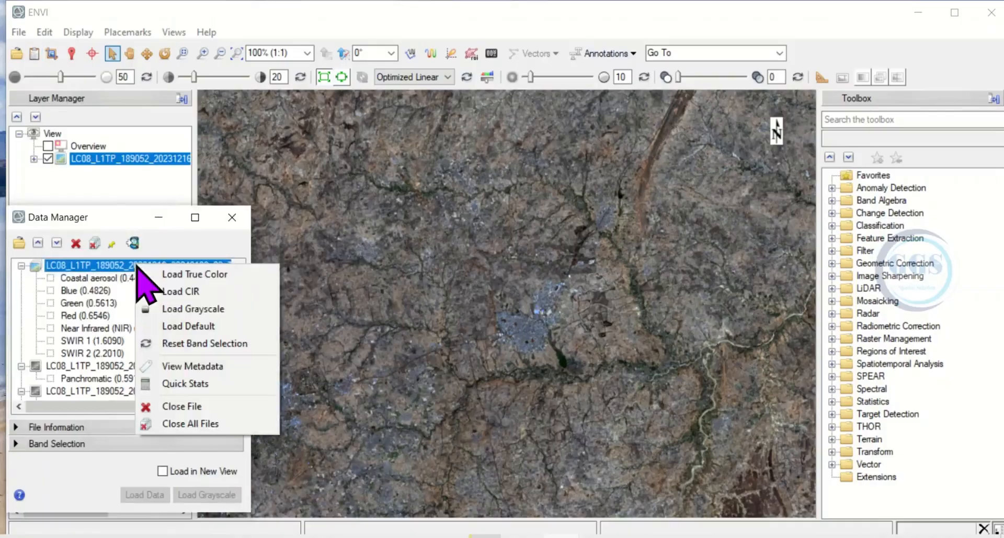
click(179, 291)
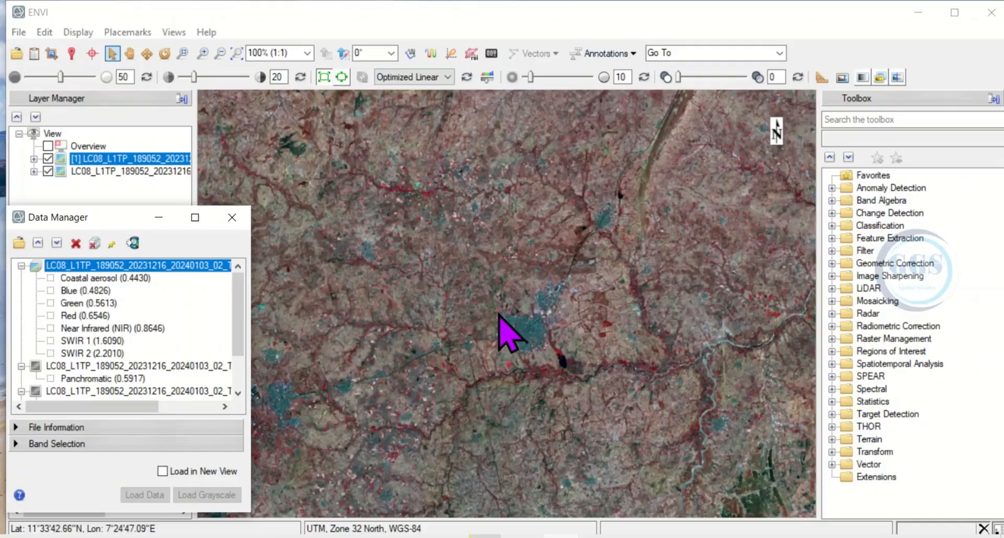
Step: Examine the CIR composite from the full scene extent down to the built-up area beside the elongated lake
click(237, 53)
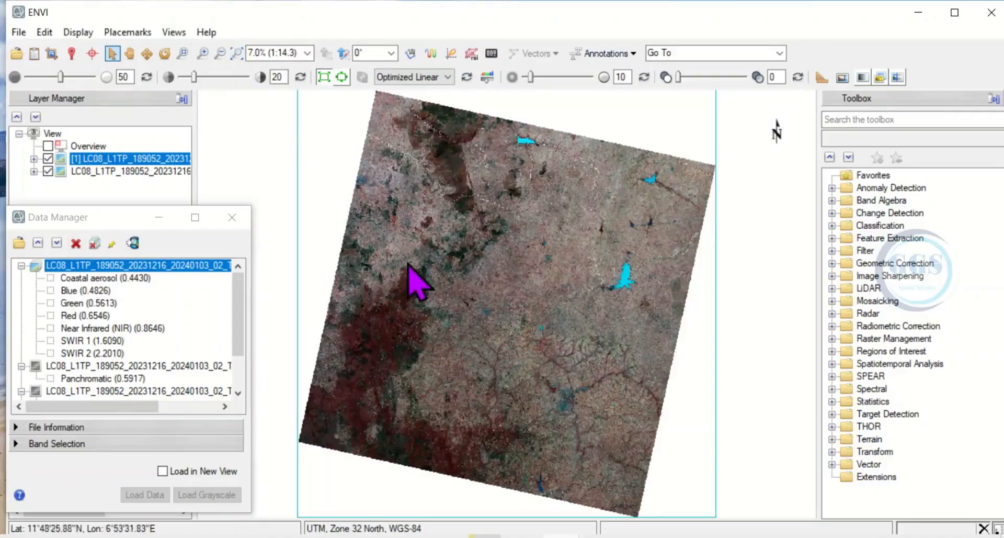
scroll(585, 403, up, 5)
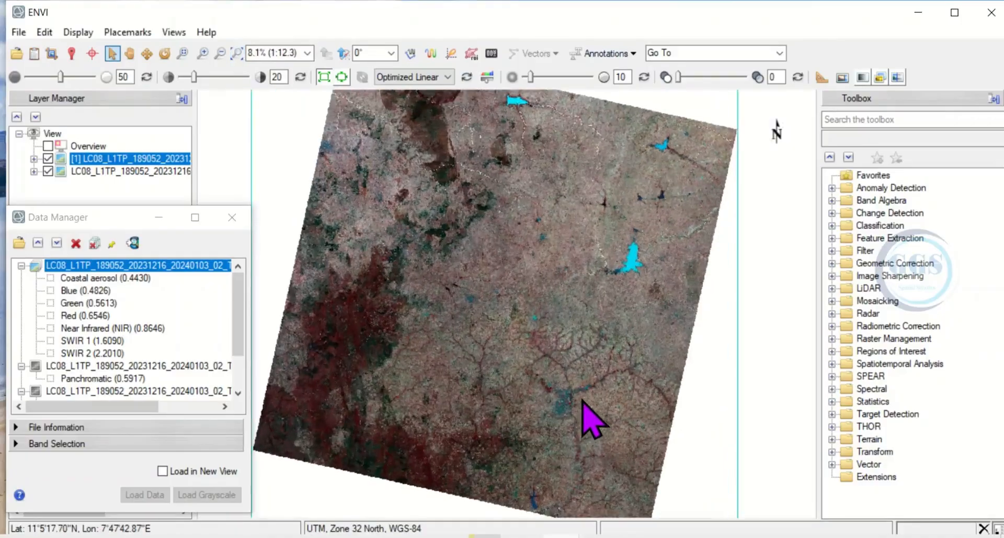
scroll(587, 421, up, 2)
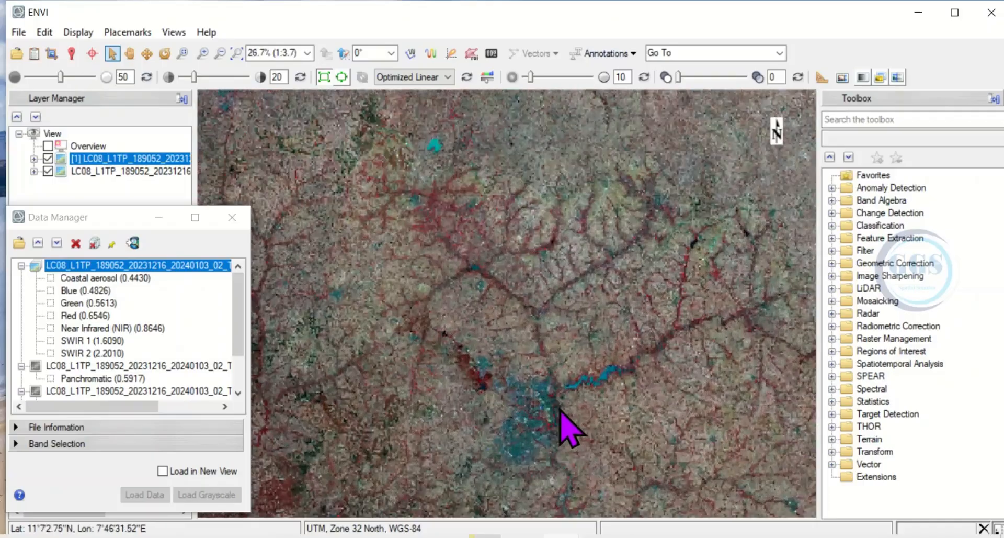
scroll(561, 411, up, 4)
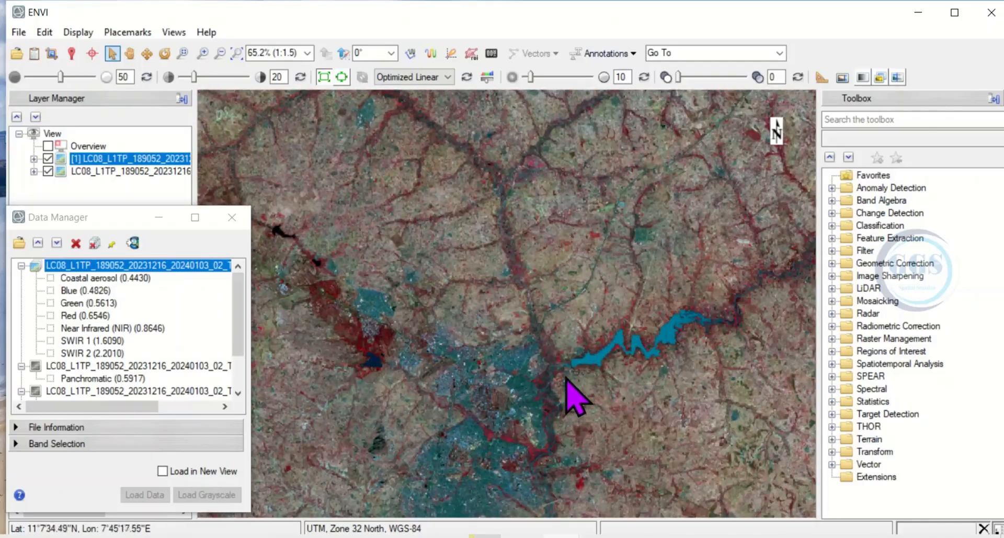
scroll(570, 376, up, 1)
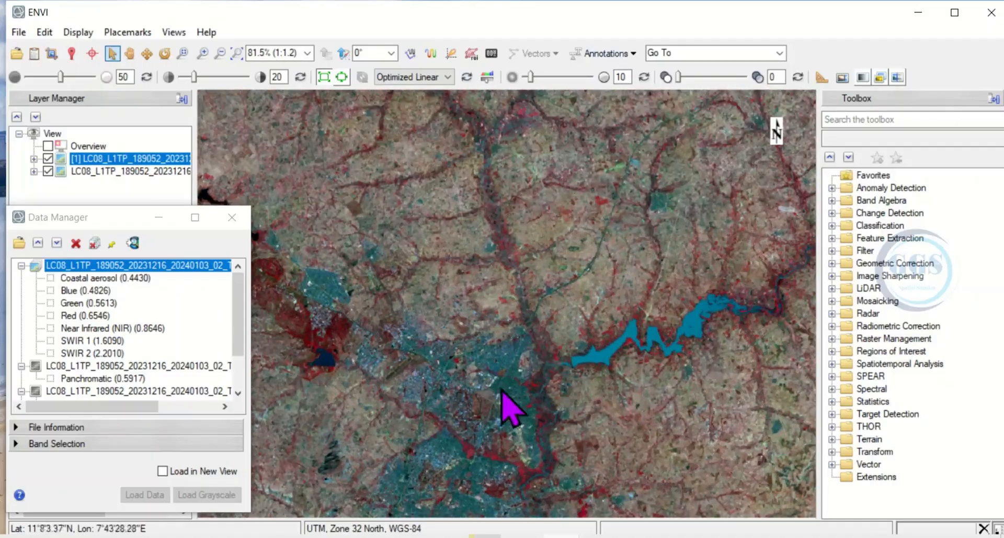
click(130, 53)
drag(559, 357, 576, 280)
drag(544, 332, 544, 298)
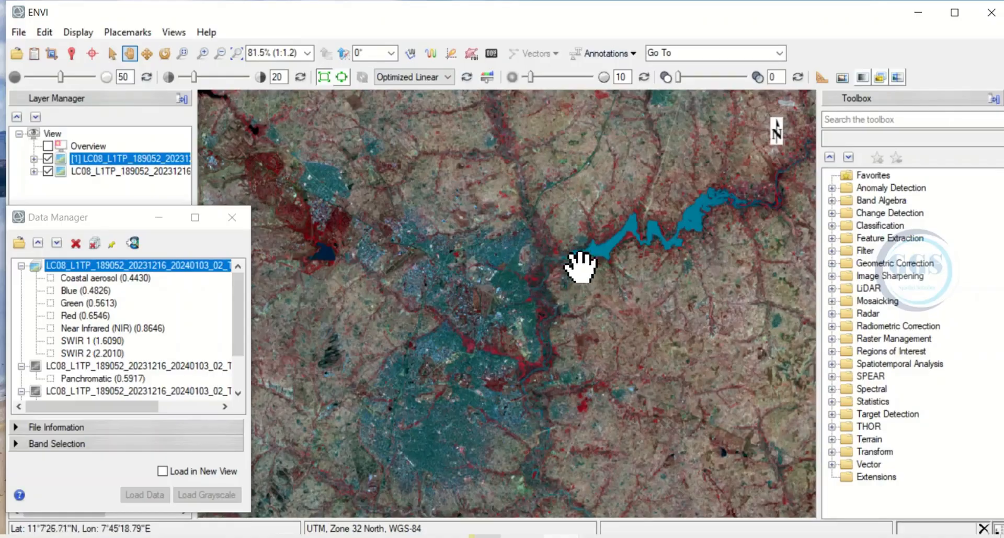
drag(580, 266, 550, 280)
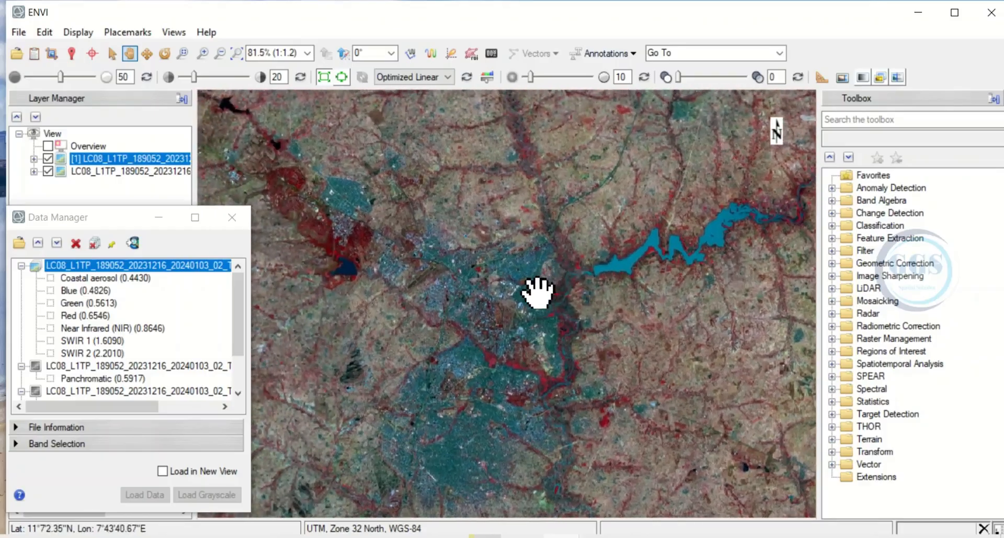
drag(565, 303, 544, 274)
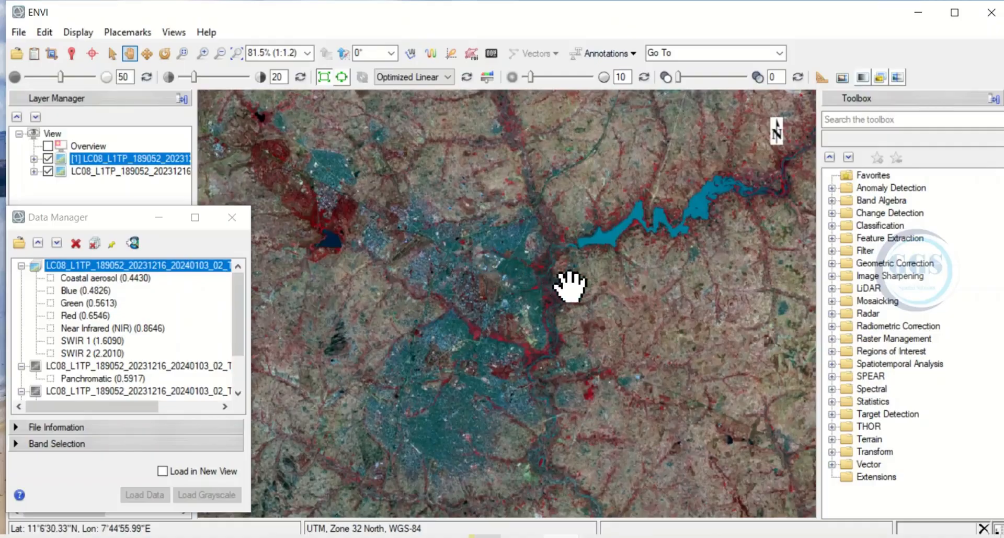
Step: Compare the CIR layer with the true color layer beneath it by hiding and showing the CIR layer around the built-up area
drag(570, 285, 525, 264)
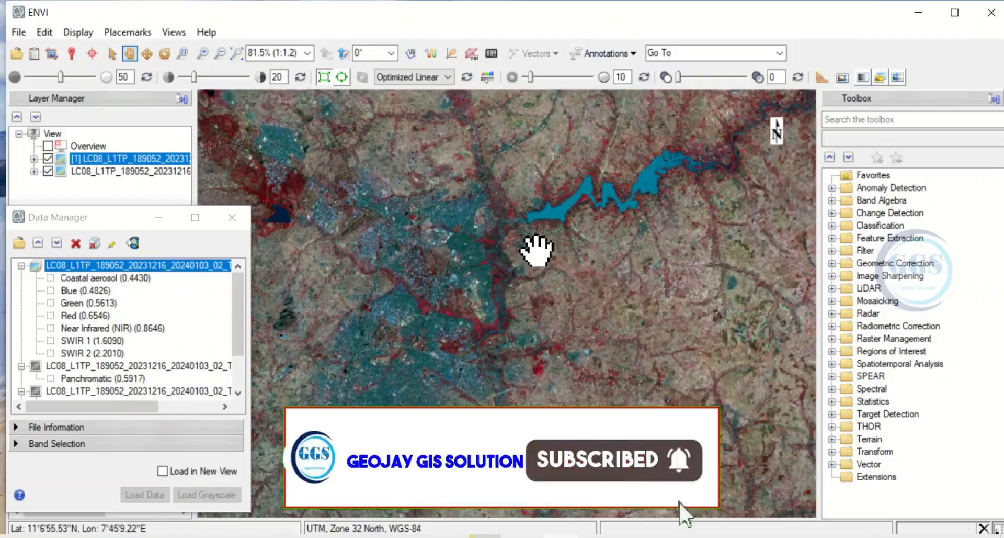
drag(536, 250, 572, 278)
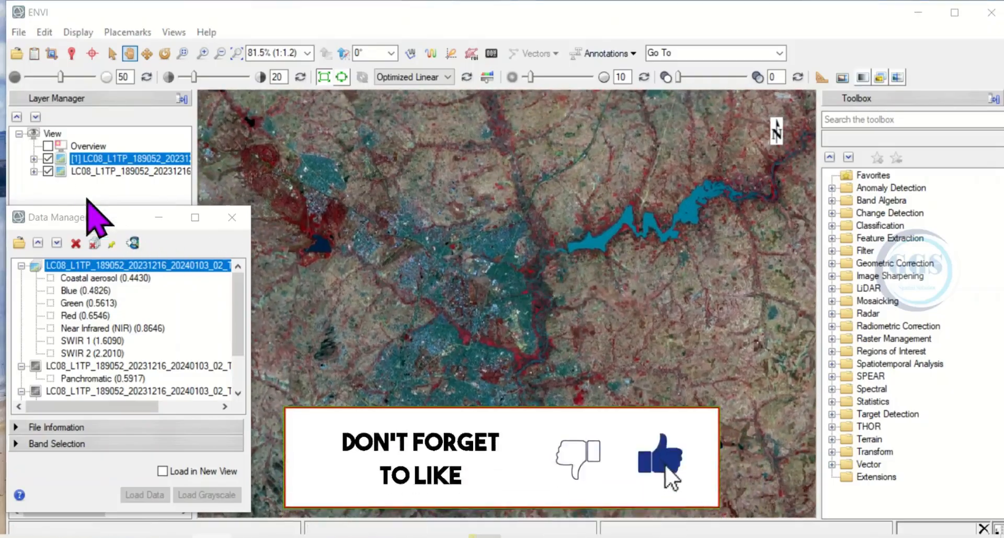
click(48, 159)
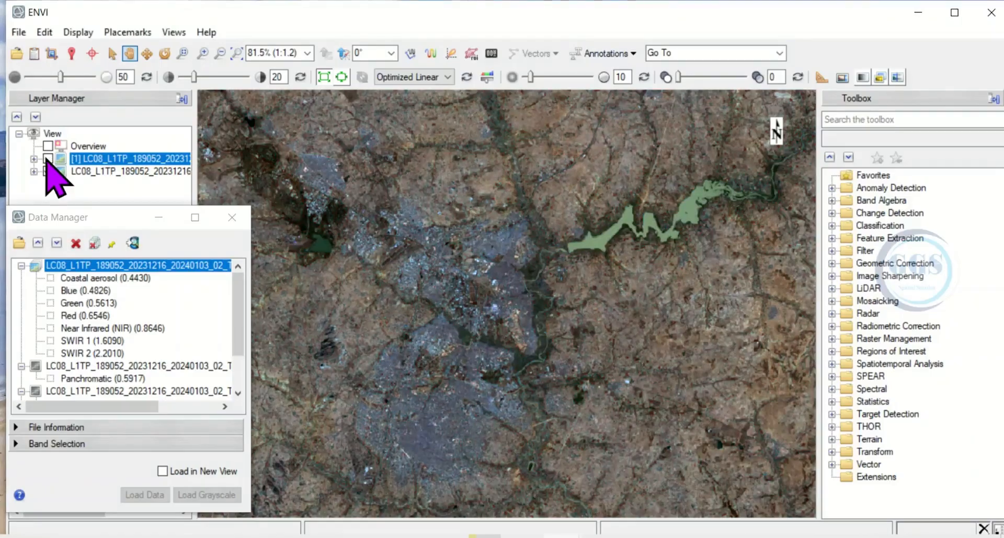
click(48, 159)
click(73, 158)
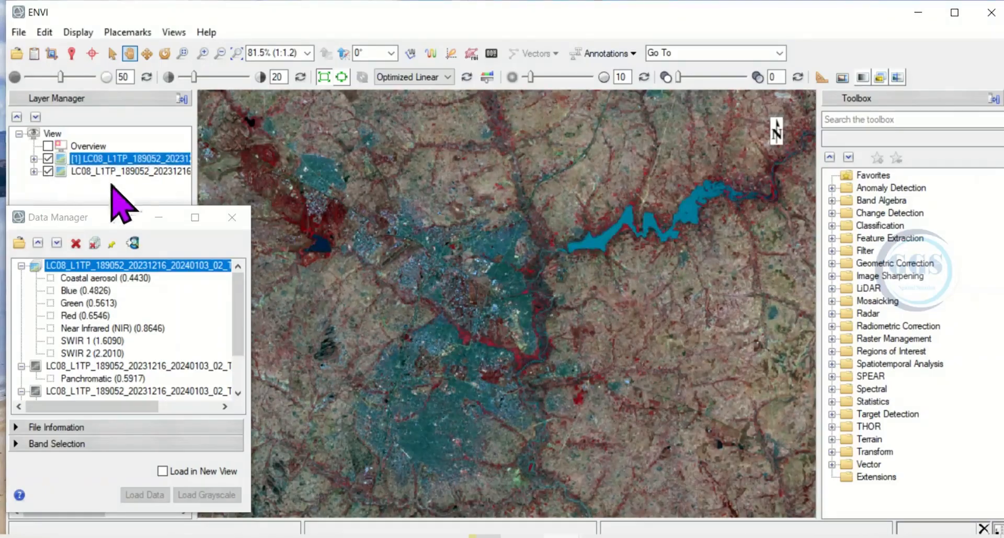
Step: Create a new view and load the multispectral Landsat image into it as a true color composite
click(174, 33)
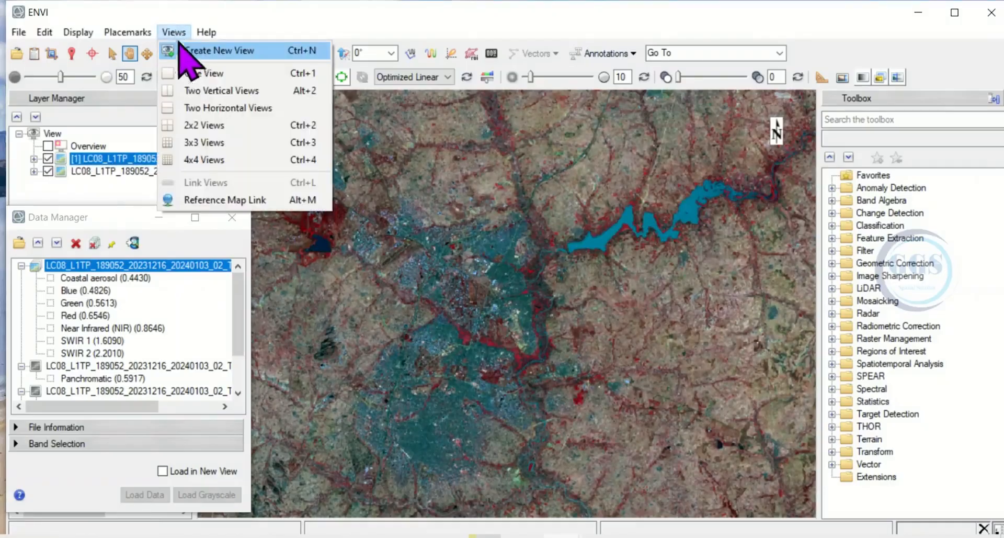
click(221, 52)
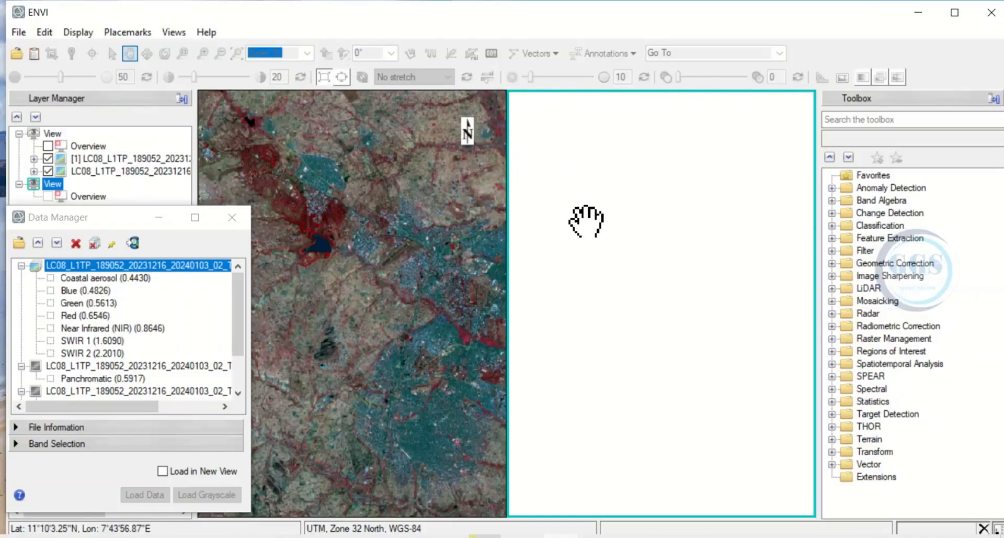
right_click(126, 268)
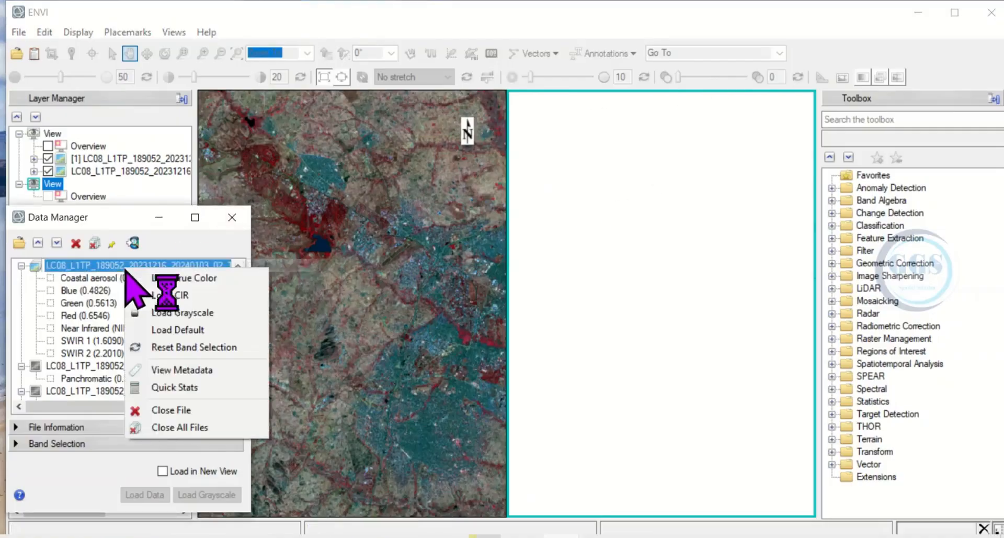
click(180, 280)
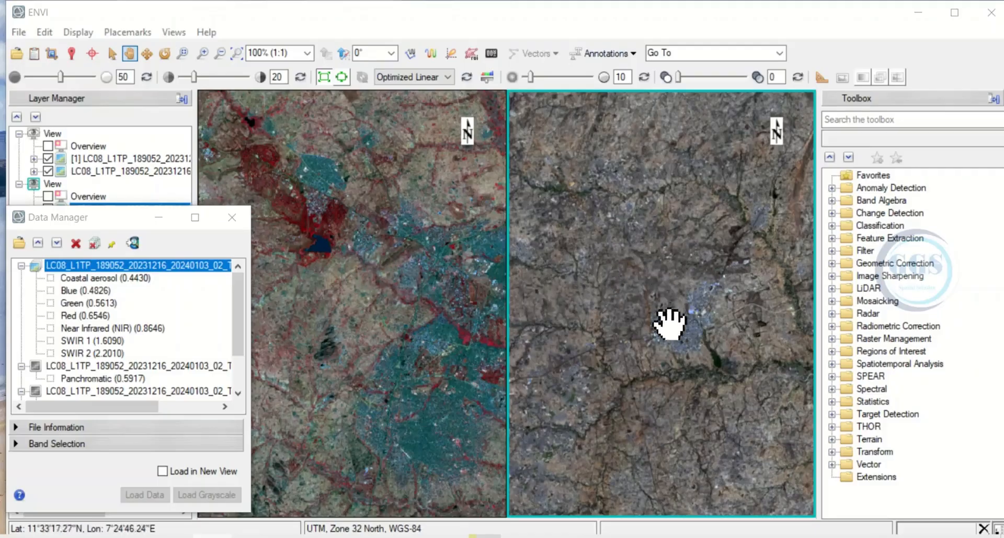
Step: Move the true color imagery in the second view around to check whether the CIR view follows
drag(668, 315, 664, 283)
drag(661, 347, 695, 354)
drag(619, 346, 674, 365)
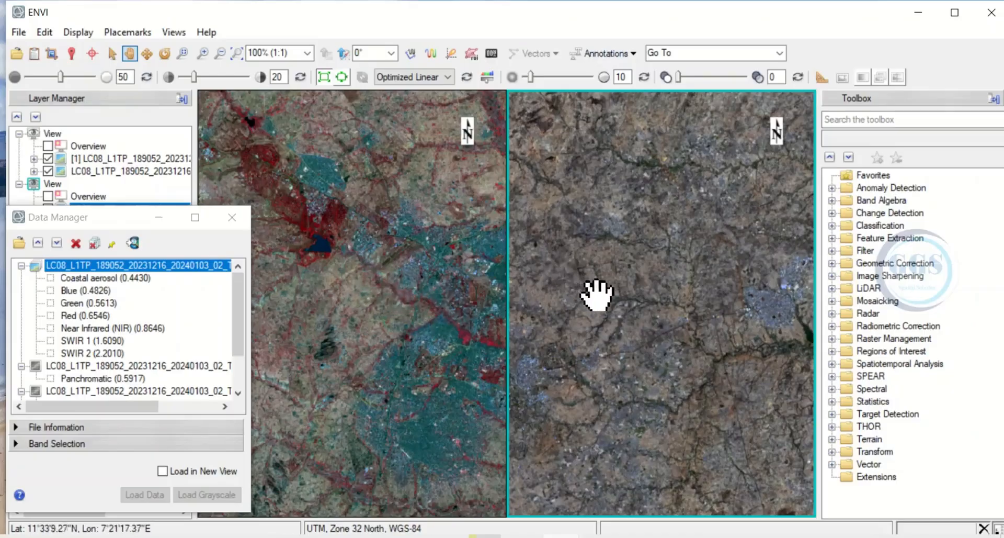
drag(671, 298, 648, 278)
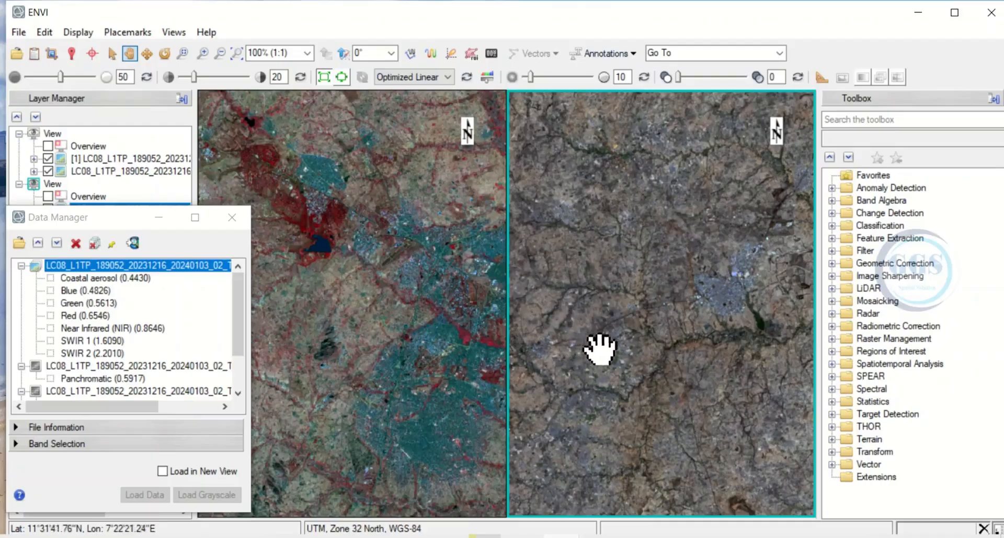
drag(633, 342, 663, 331)
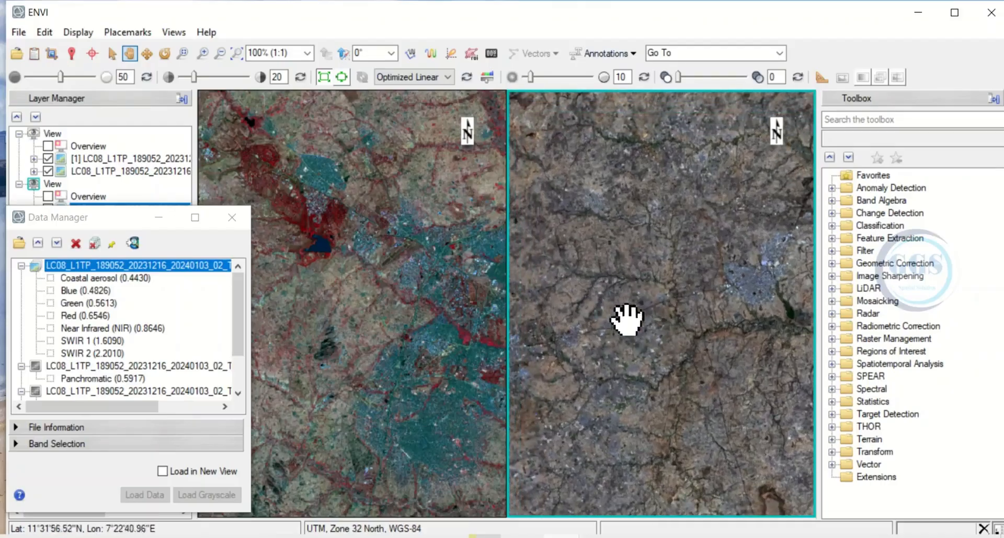
drag(639, 302, 628, 278)
drag(731, 281, 674, 338)
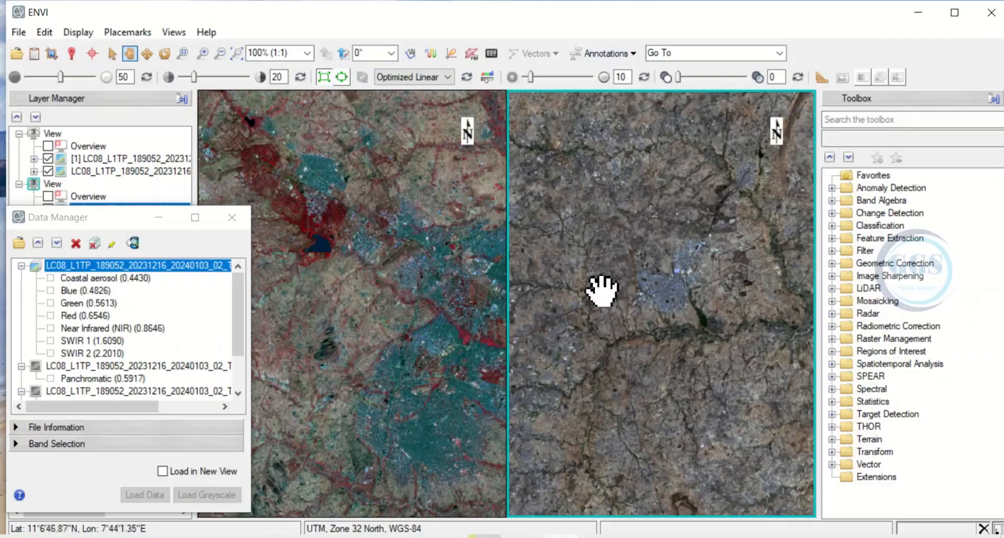
drag(646, 314, 695, 280)
drag(643, 246, 638, 298)
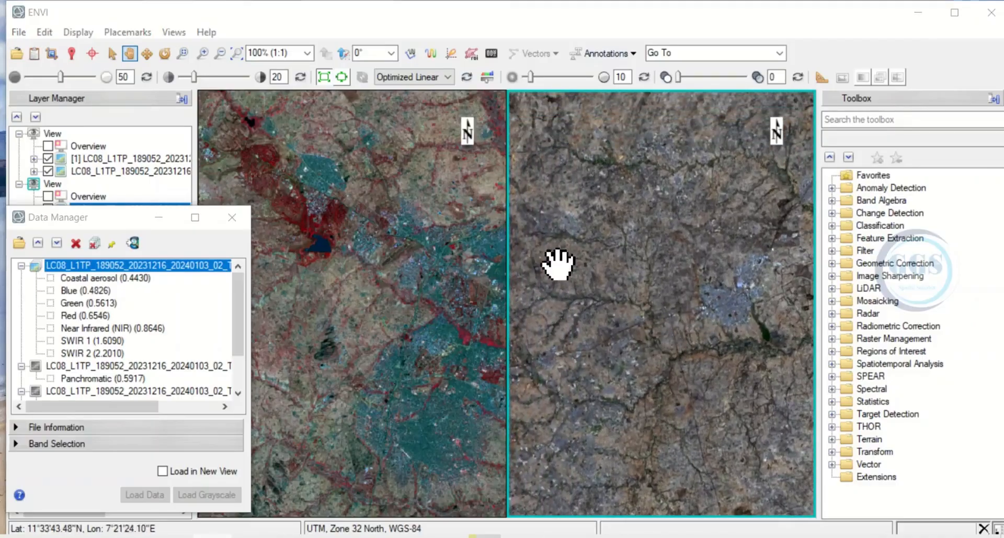
Step: Try the Two Horizontal Views layout and return to Two Vertical Views
click(175, 32)
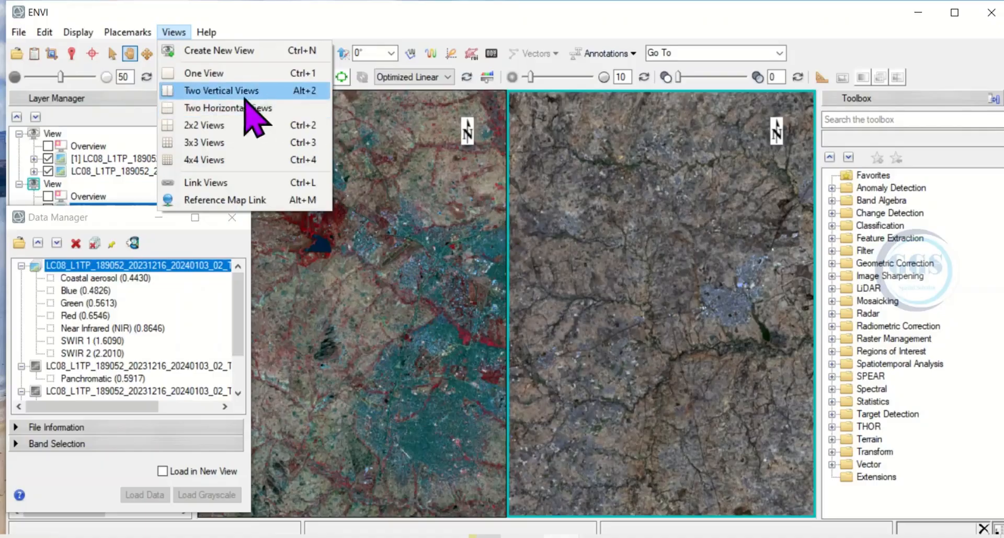
click(222, 110)
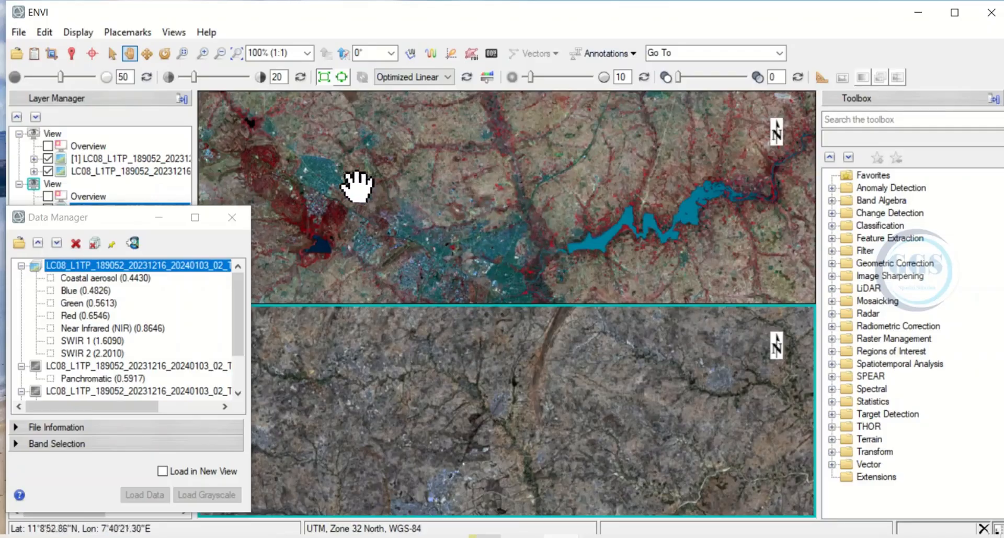
click(175, 33)
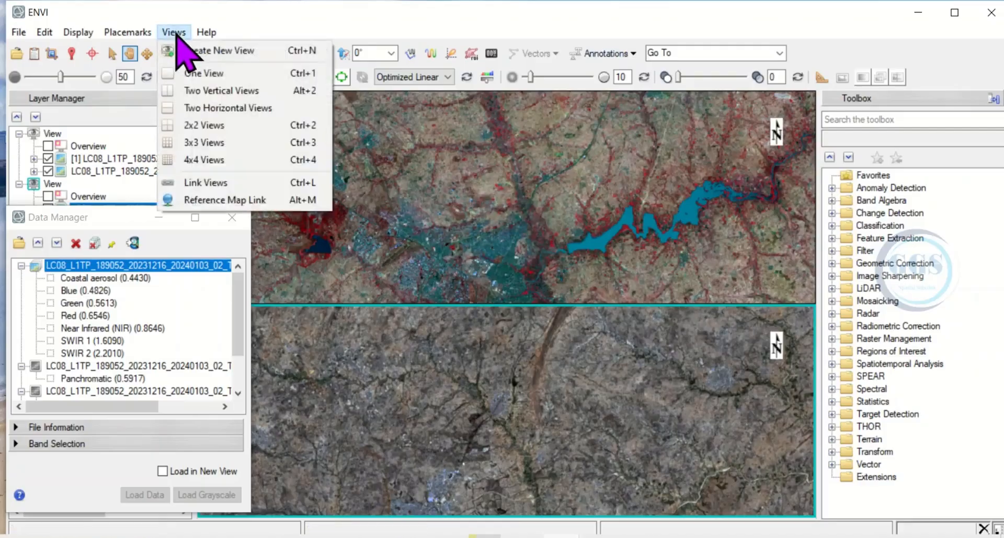
click(223, 94)
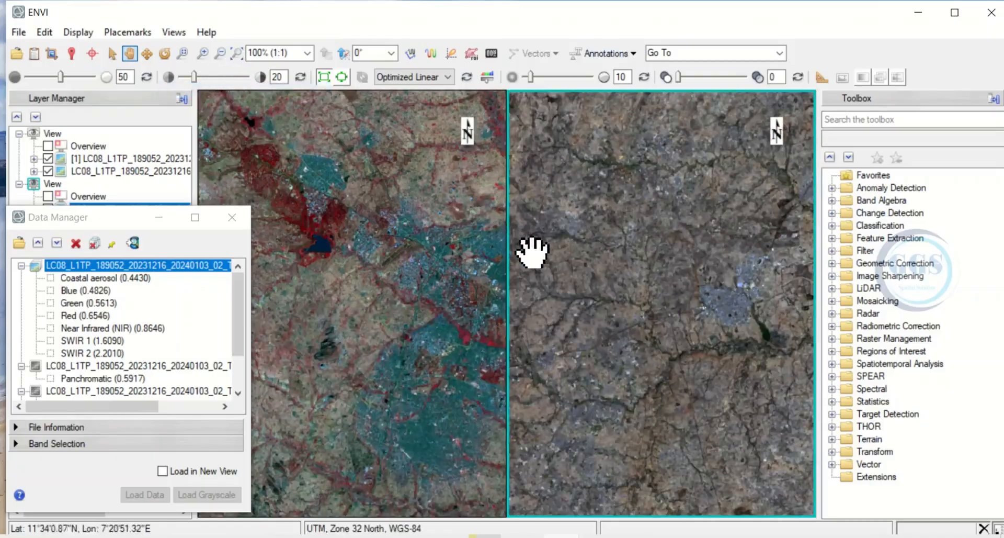
Step: Link the CIR view and the true color view with a Geo Link that includes View 1 and View 2
click(174, 33)
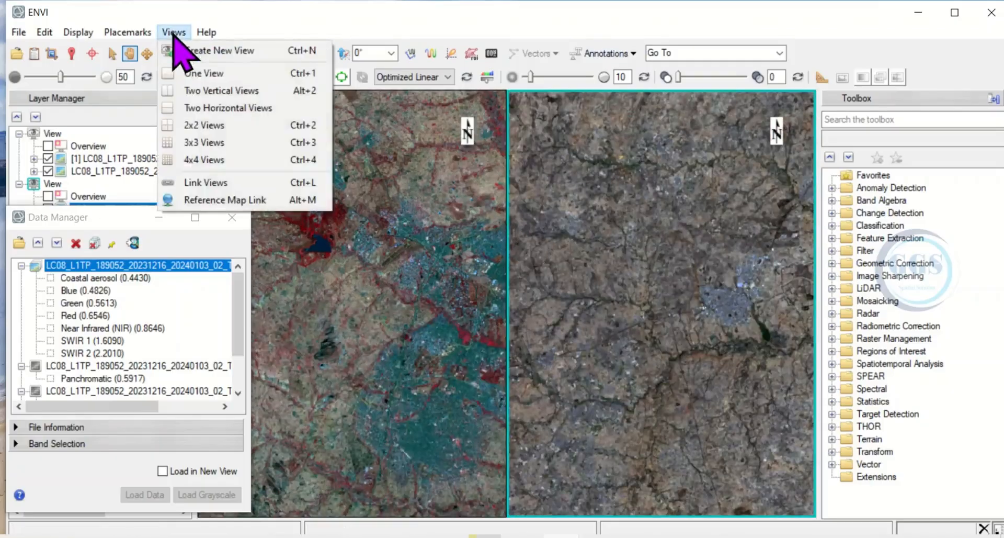
click(214, 183)
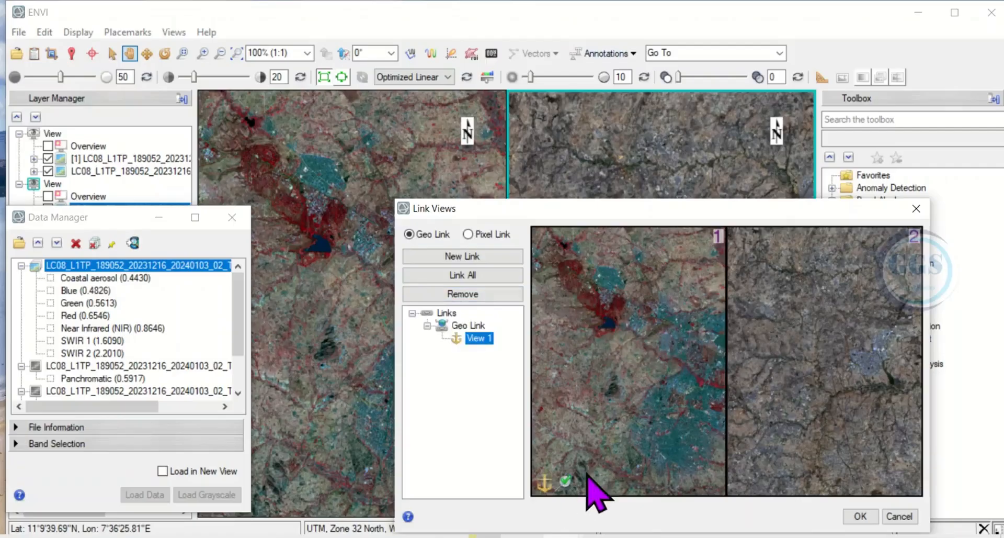
click(810, 351)
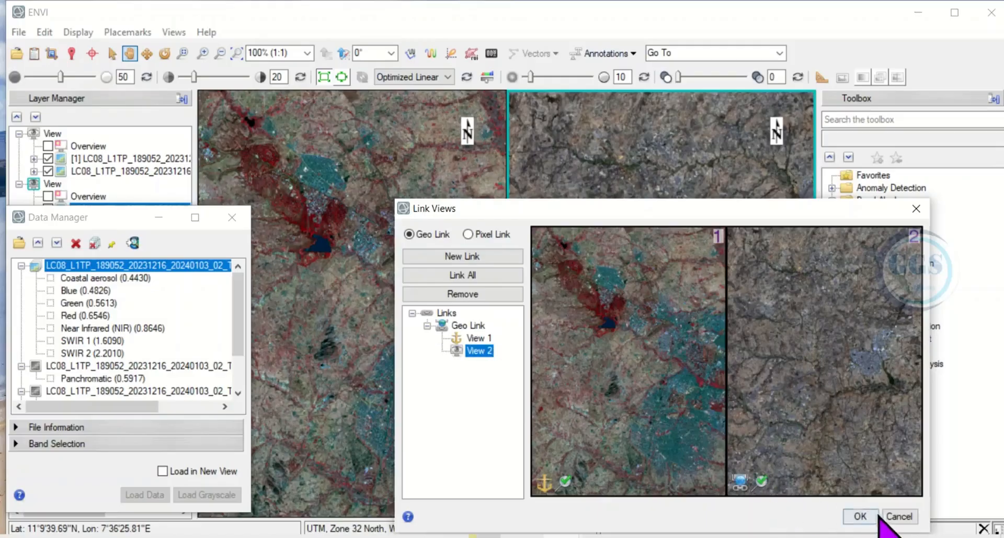
click(860, 516)
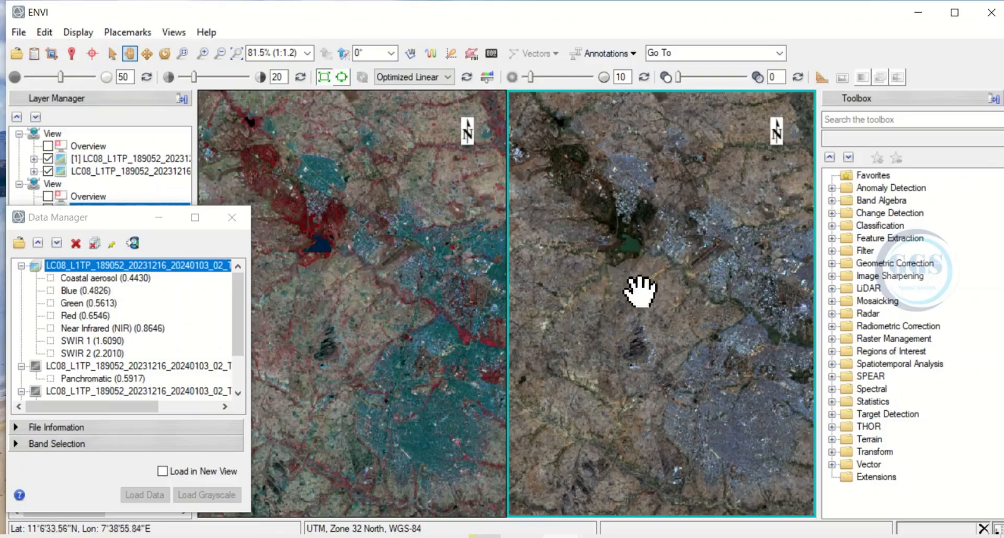
Step: Compare the CIR and true color composites across the city and river valley by moving through the linked views
drag(652, 305, 619, 260)
drag(705, 348, 656, 291)
drag(708, 350, 657, 311)
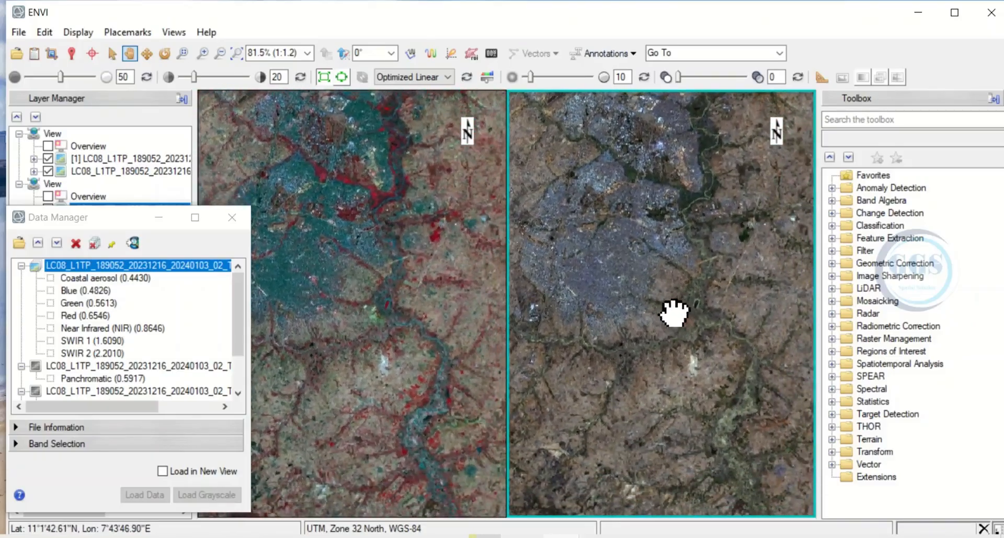
drag(708, 341, 668, 311)
drag(617, 242, 731, 336)
drag(623, 262, 688, 309)
drag(615, 260, 635, 280)
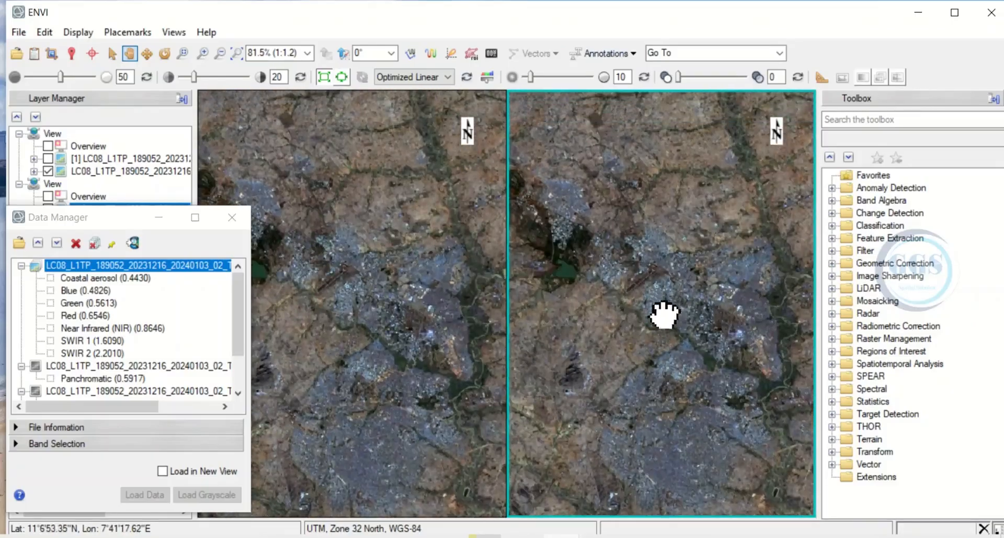
Step: Check that the true color imagery in both linked views moves together around the built-up area and small lake
drag(665, 314, 605, 337)
drag(709, 309, 633, 303)
drag(707, 302, 657, 285)
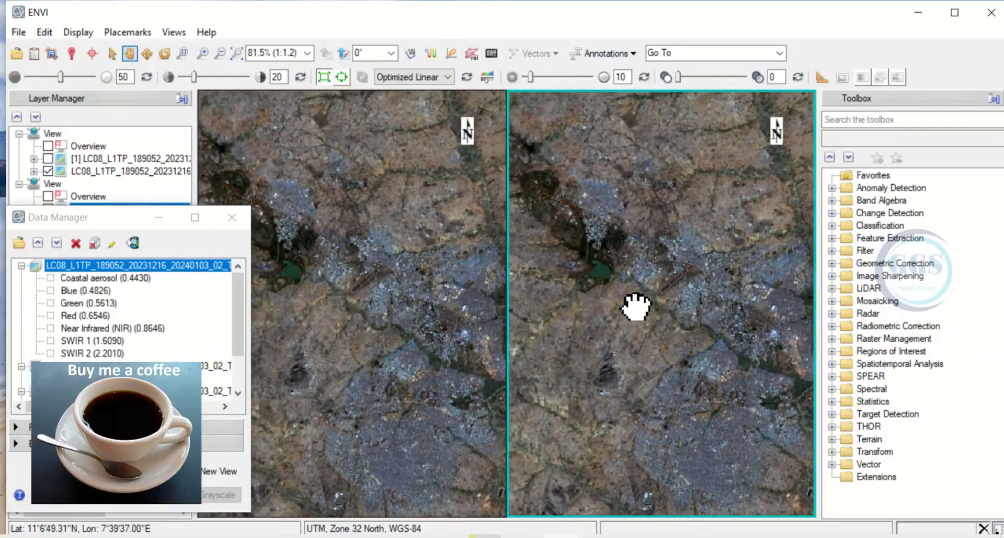
drag(636, 306, 655, 319)
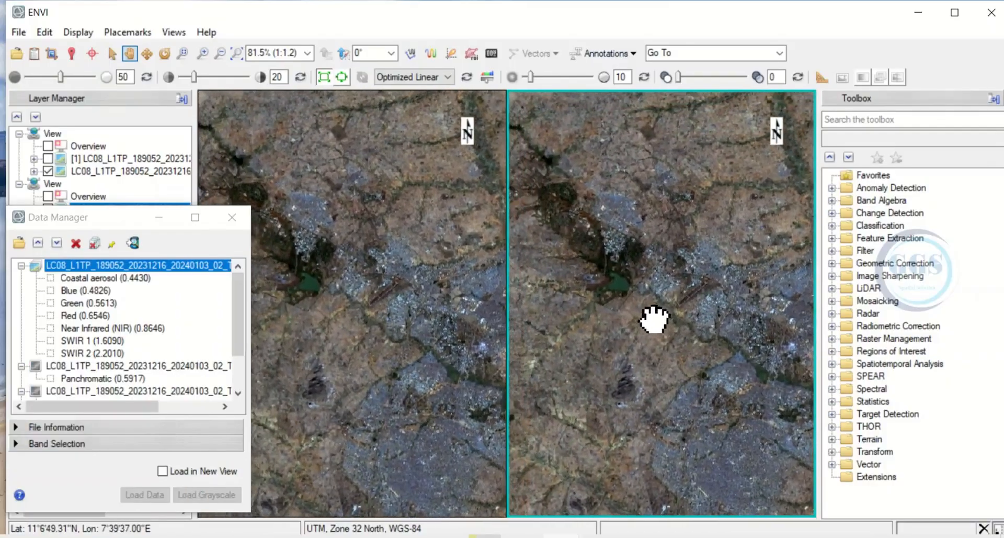
drag(639, 313, 580, 267)
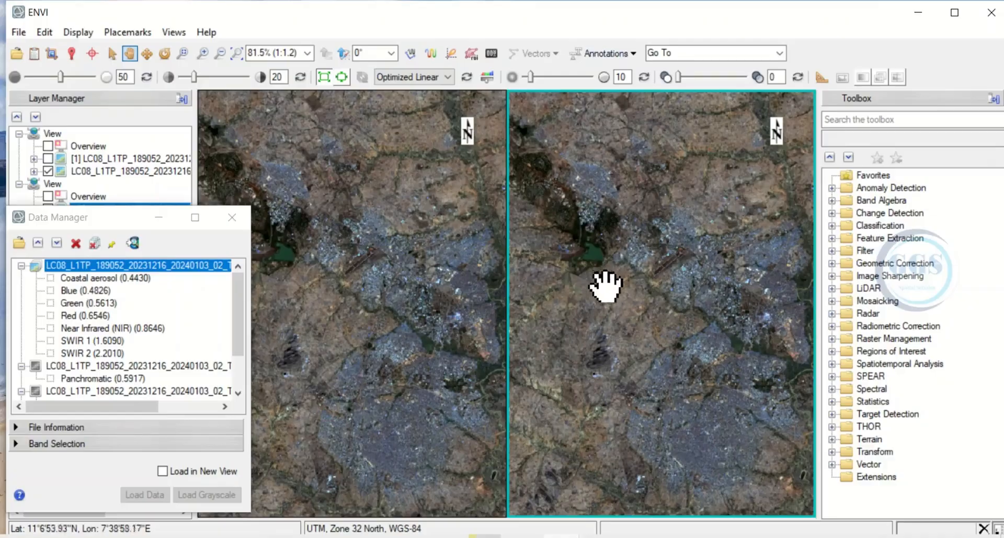
Step: Switch to the 2x2 view layout and load the multispectral image as true color into both empty views
click(178, 33)
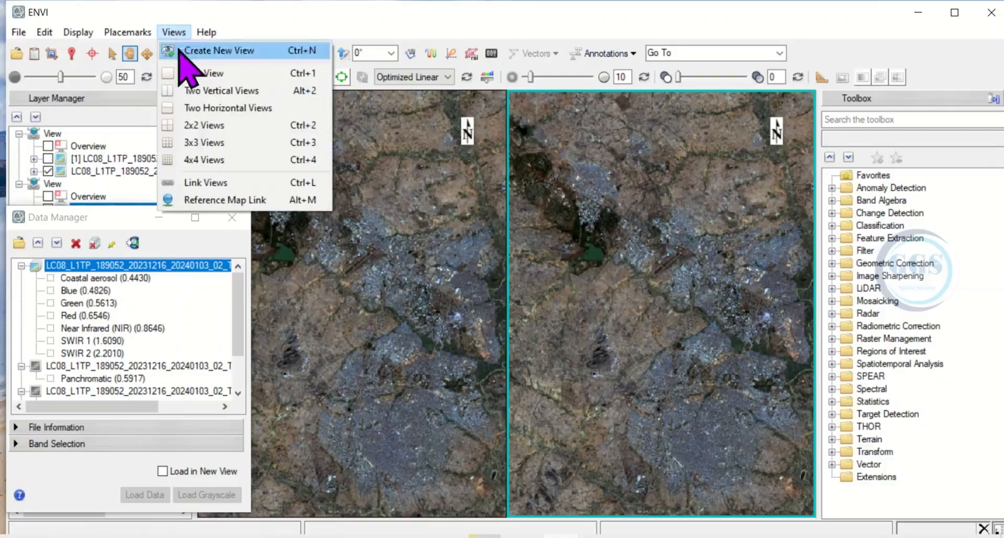
click(208, 125)
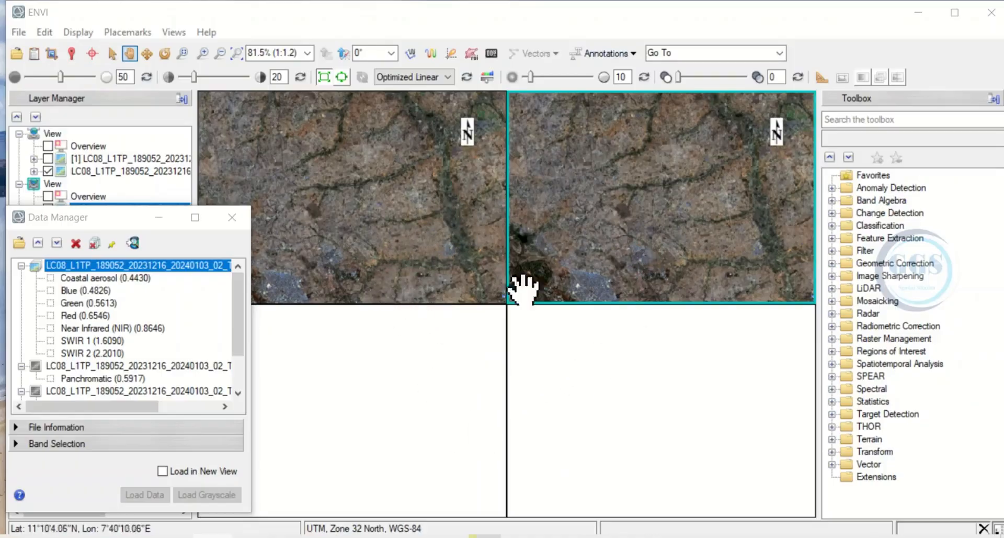
click(397, 380)
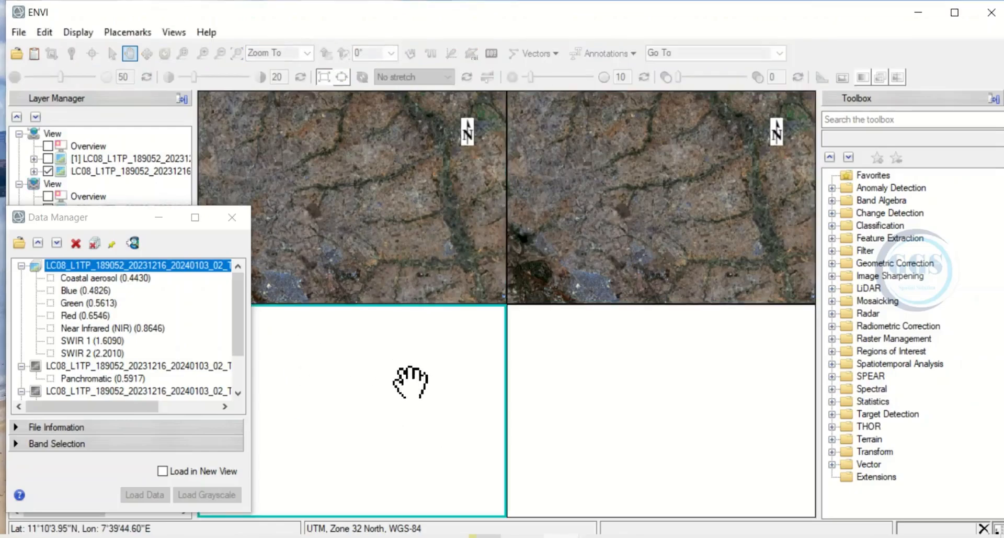
right_click(129, 265)
click(167, 276)
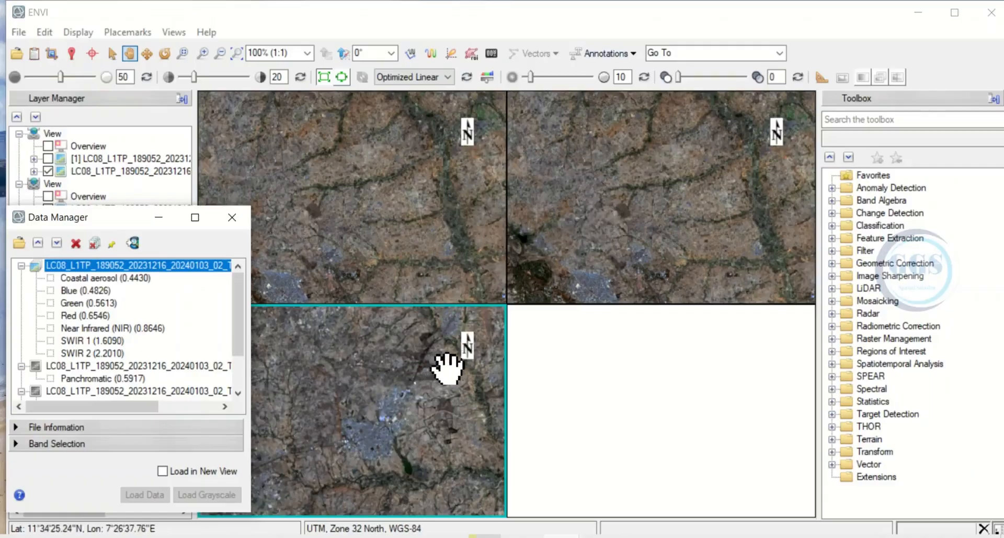
click(597, 386)
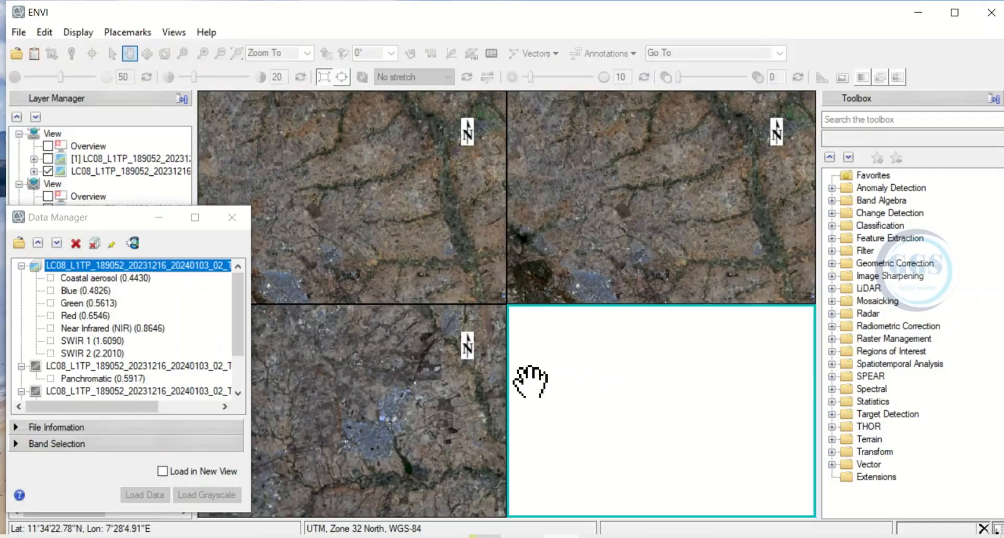
right_click(134, 265)
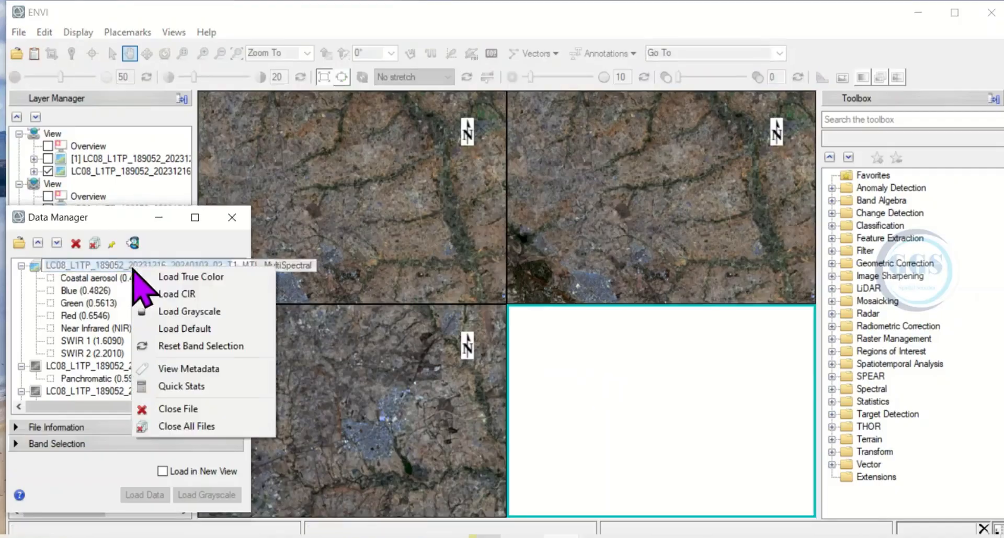
click(184, 277)
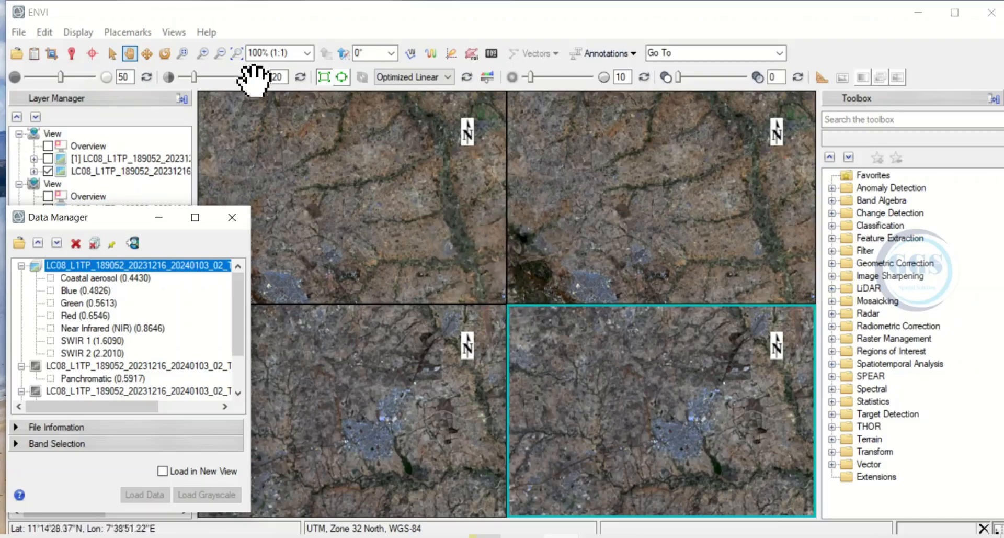
Step: Link all four views with a Geo Link and move the imagery to check that they pan together
click(174, 33)
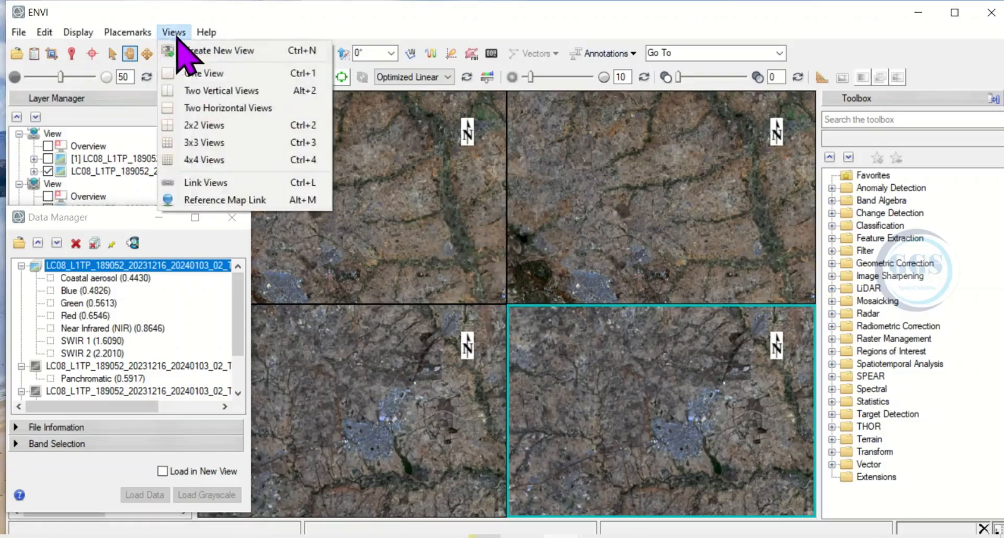
click(218, 183)
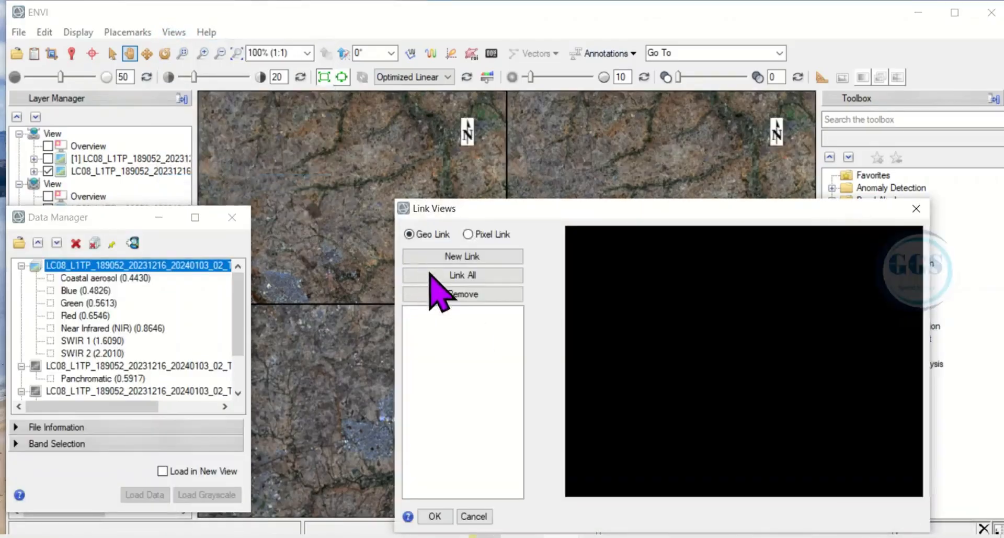
click(431, 274)
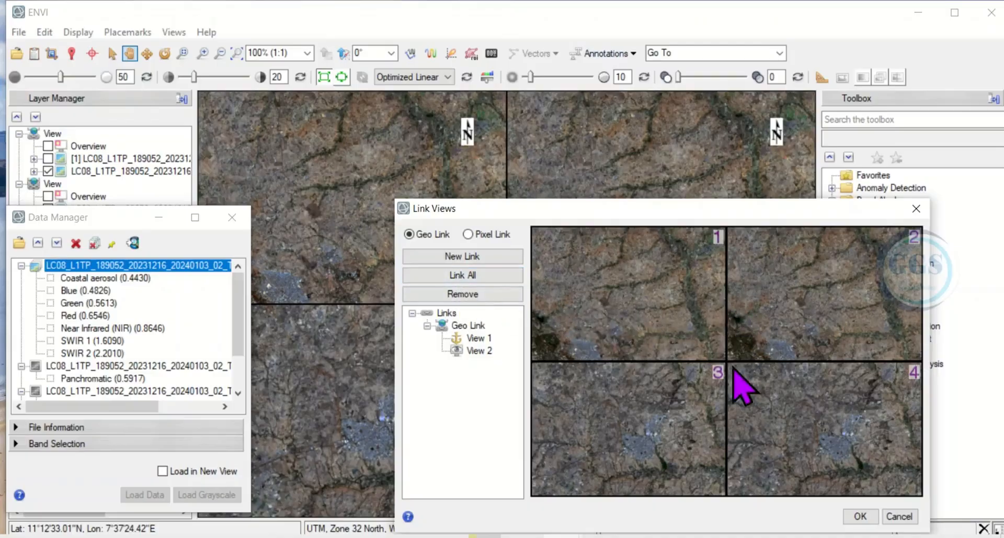
click(463, 277)
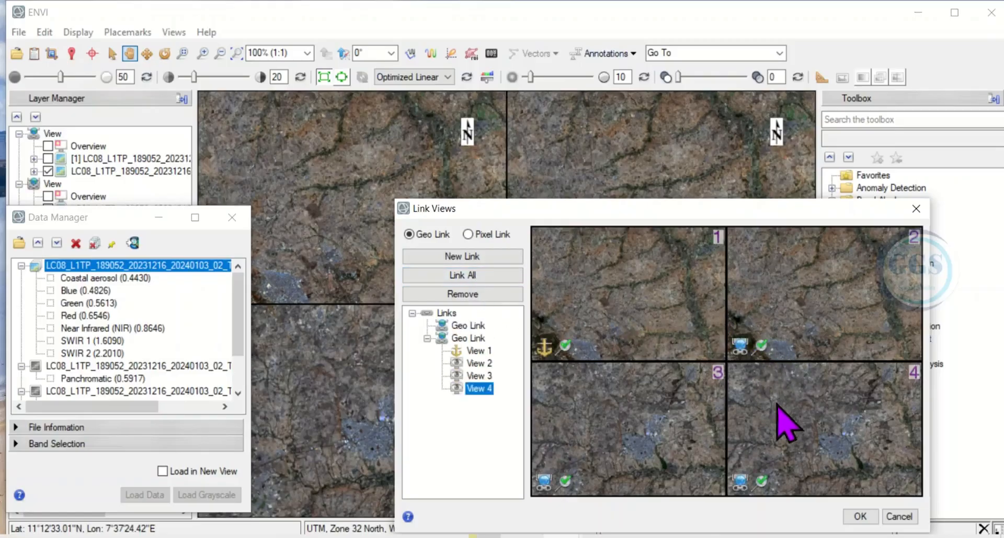
click(861, 516)
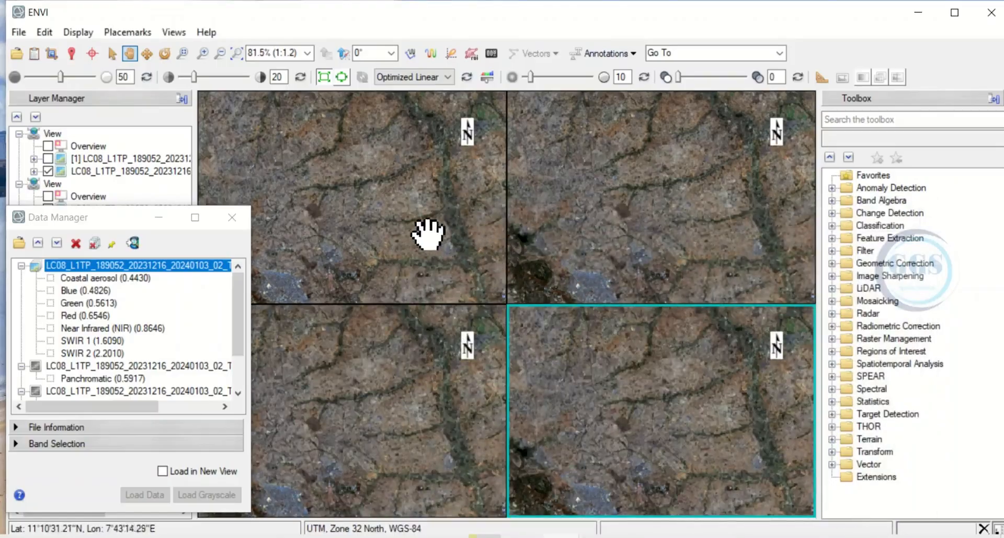
drag(633, 405, 623, 363)
drag(686, 400, 639, 372)
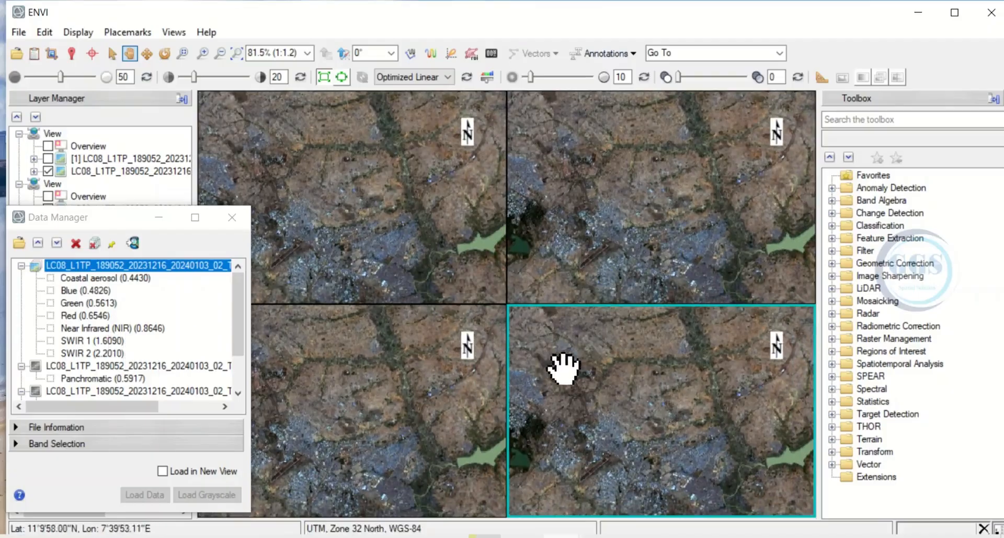
Step: Load SWIR 2, SWIR 1 and Near Infrared as the red, green and blue bands into View 4
click(52, 353)
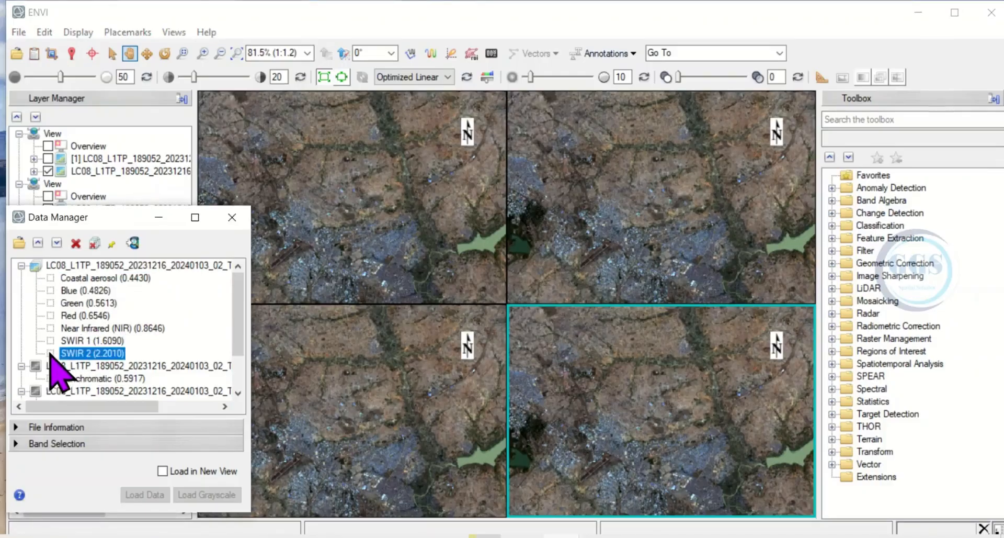
click(53, 342)
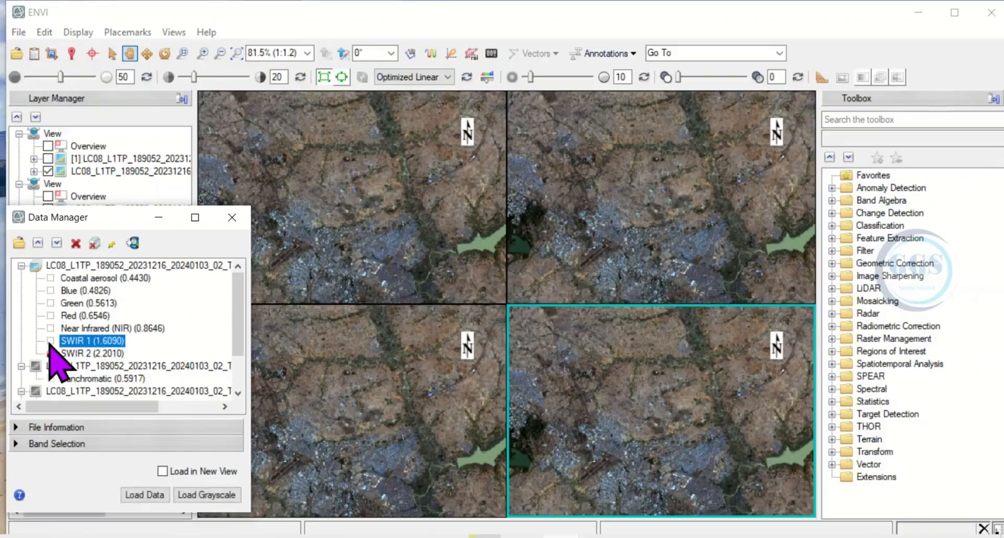
click(52, 330)
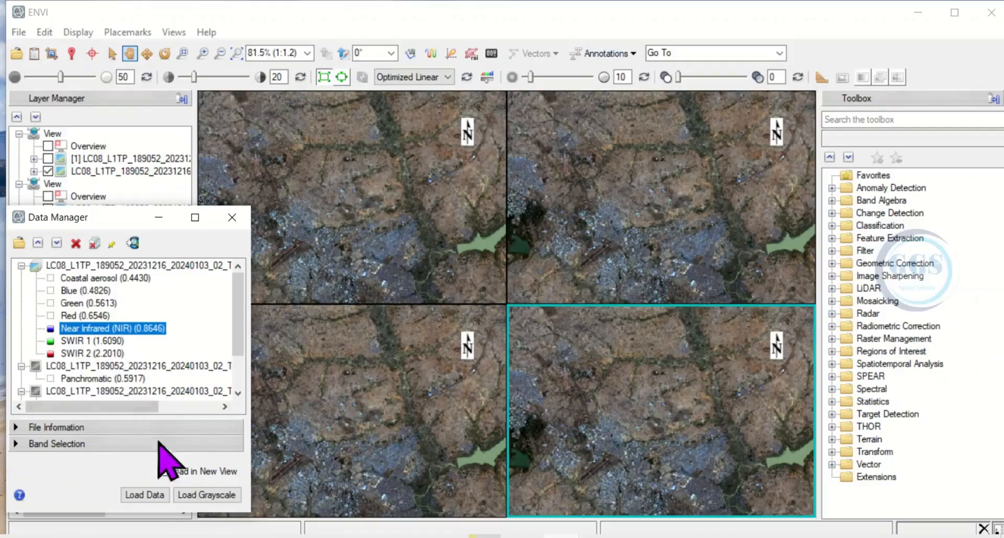
click(158, 496)
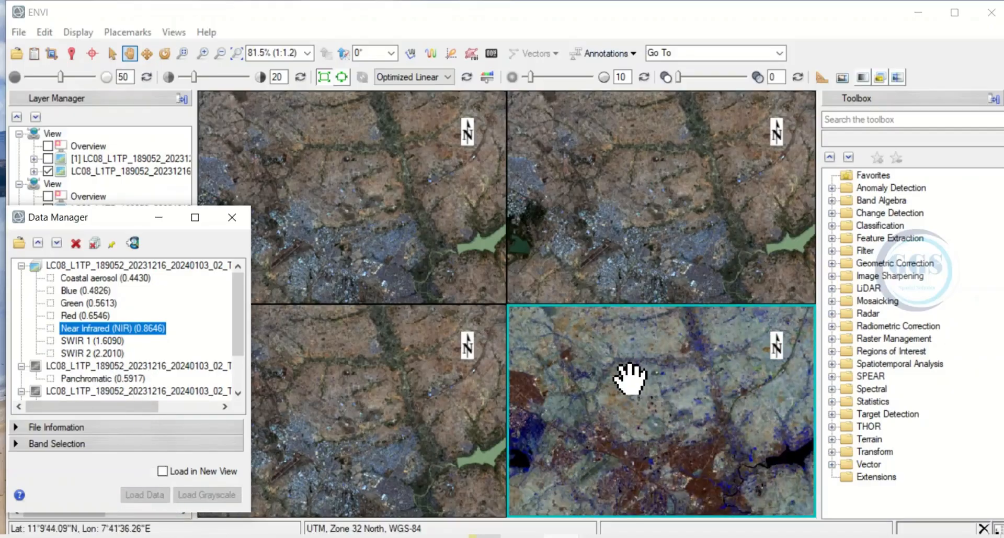
Step: Load Near Infrared, Red and Green as the red, green and blue bands into View 3
click(363, 373)
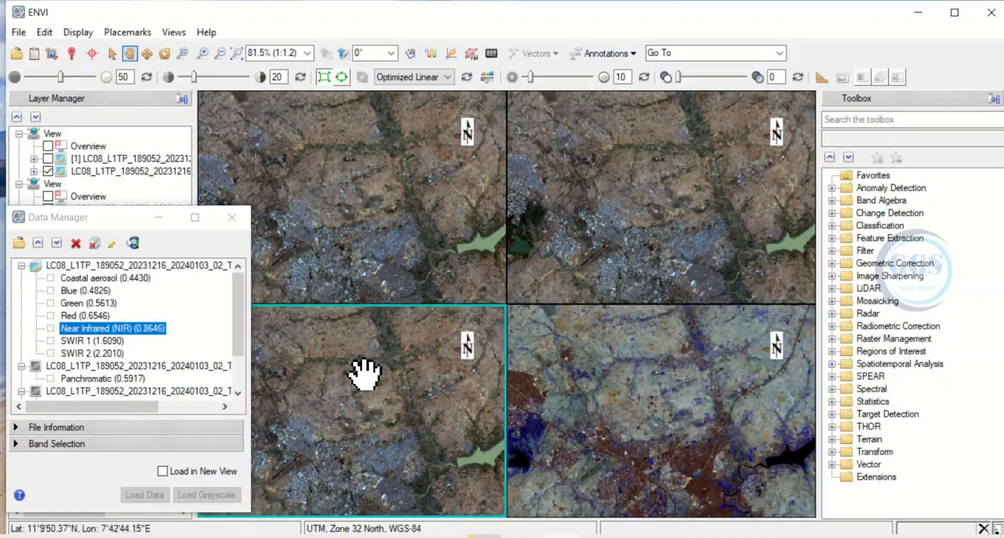
click(51, 331)
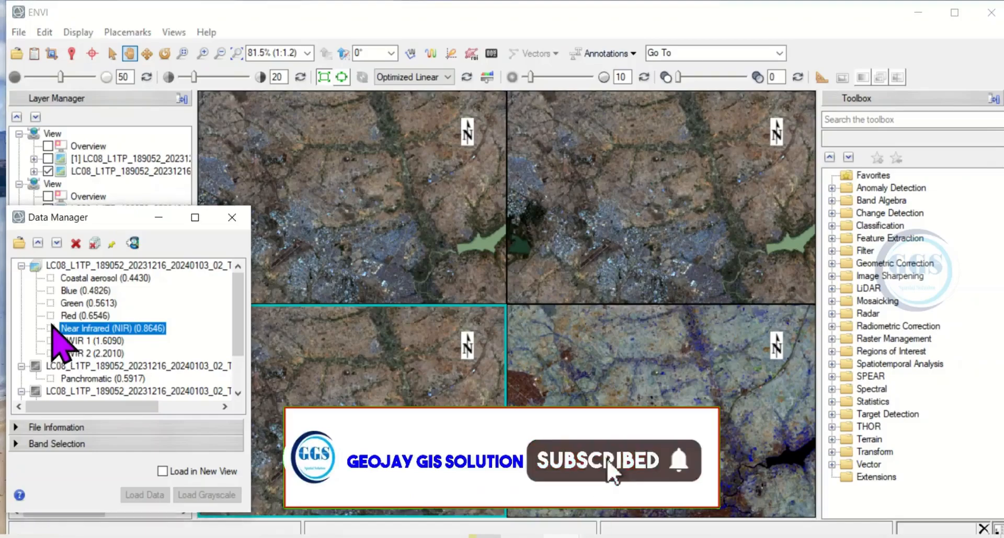
click(52, 316)
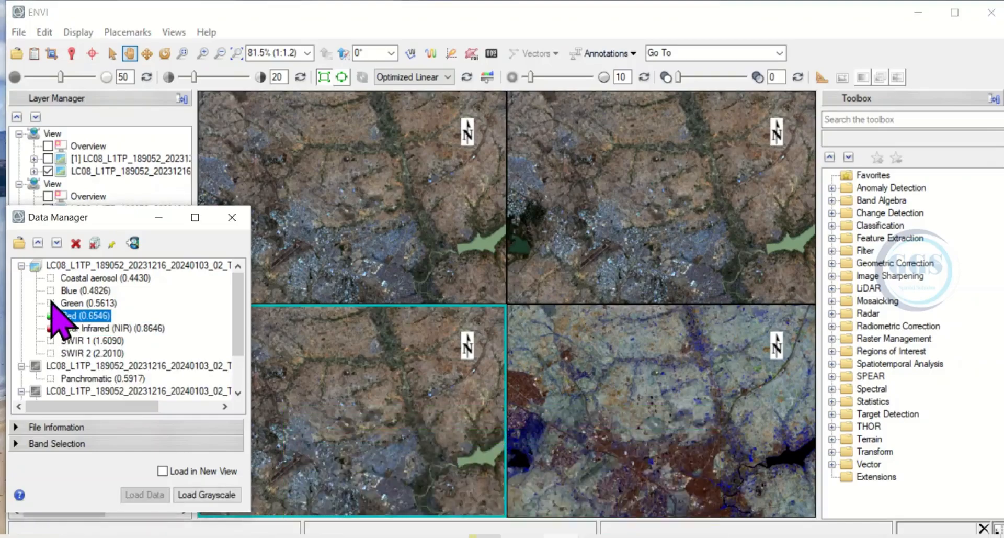
click(52, 303)
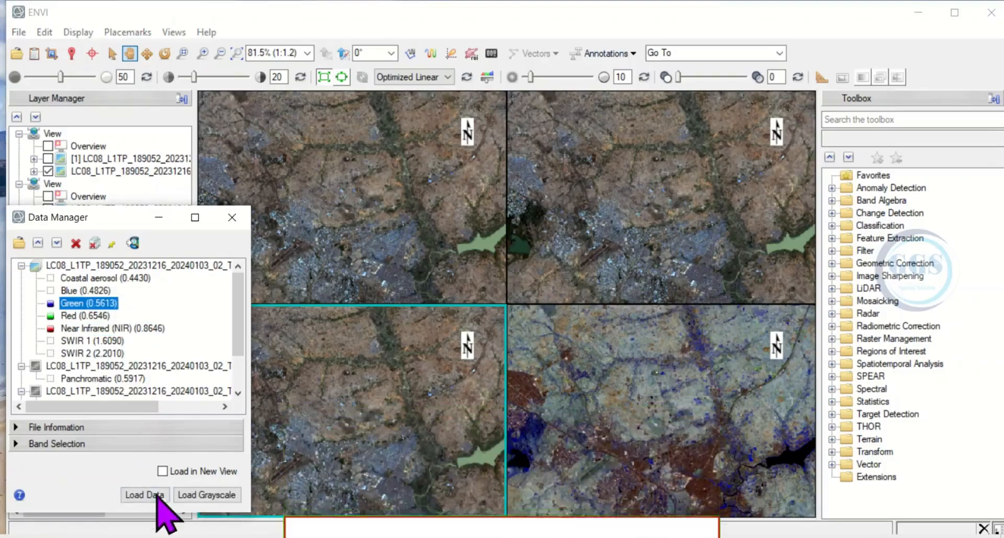
click(149, 495)
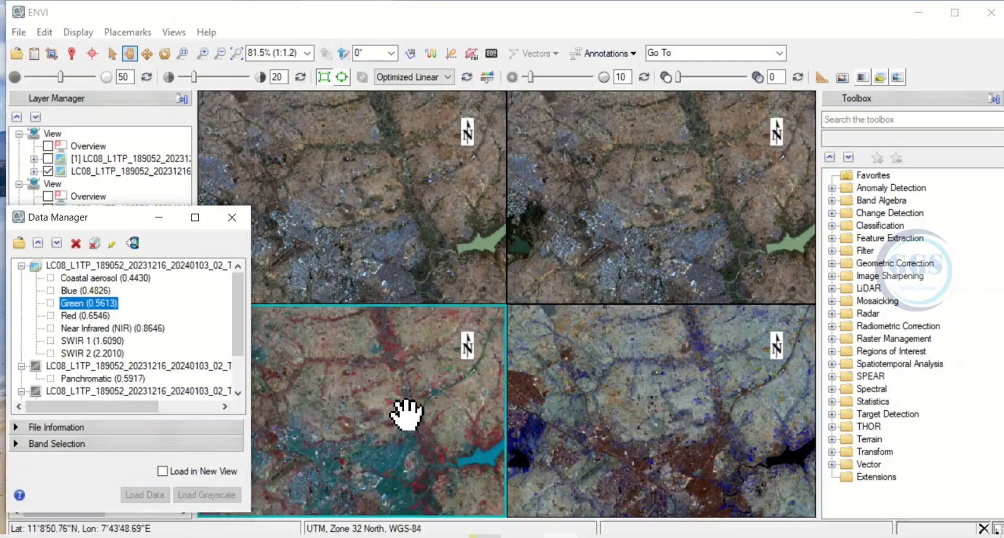
Step: Load Blue, Green and Red as the red, green and blue bands into View 1
click(421, 206)
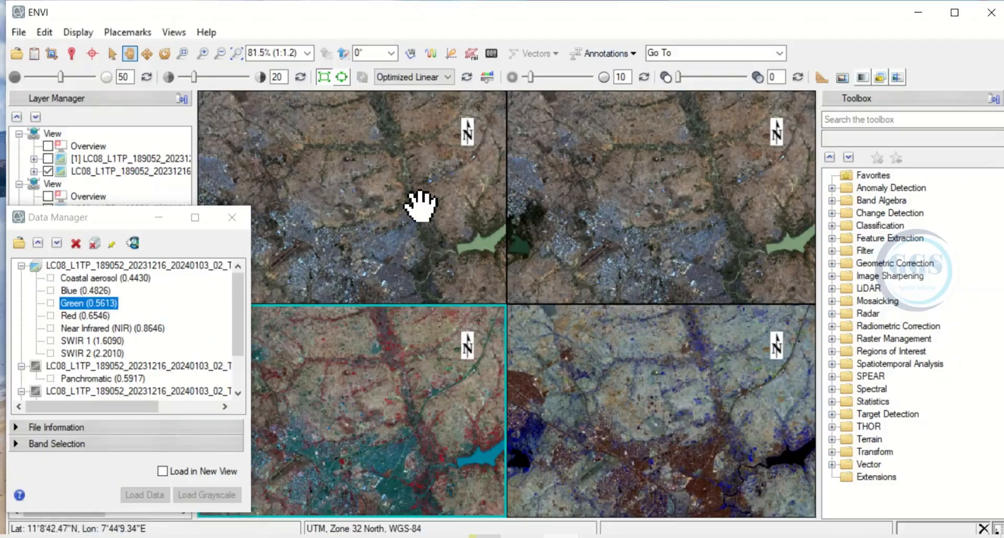
click(419, 207)
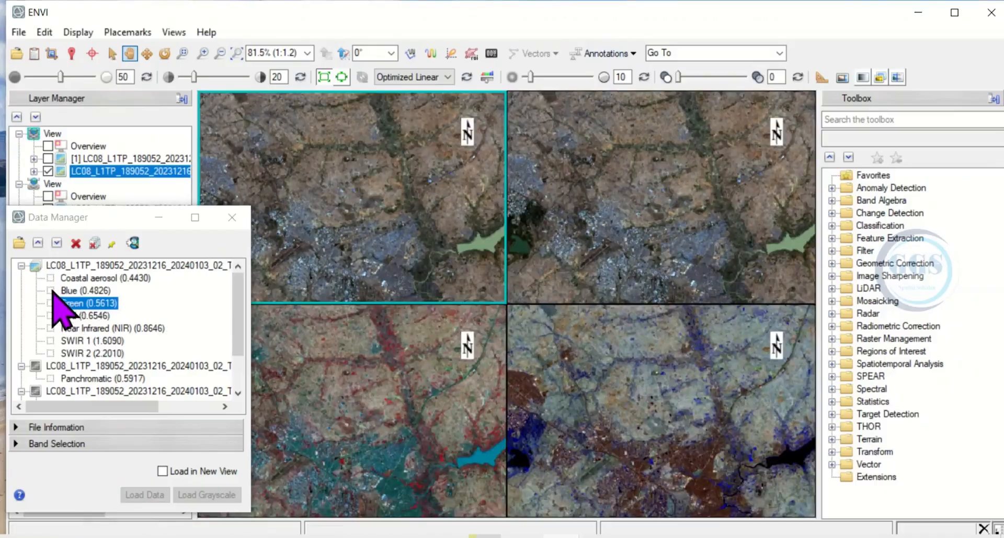
click(53, 291)
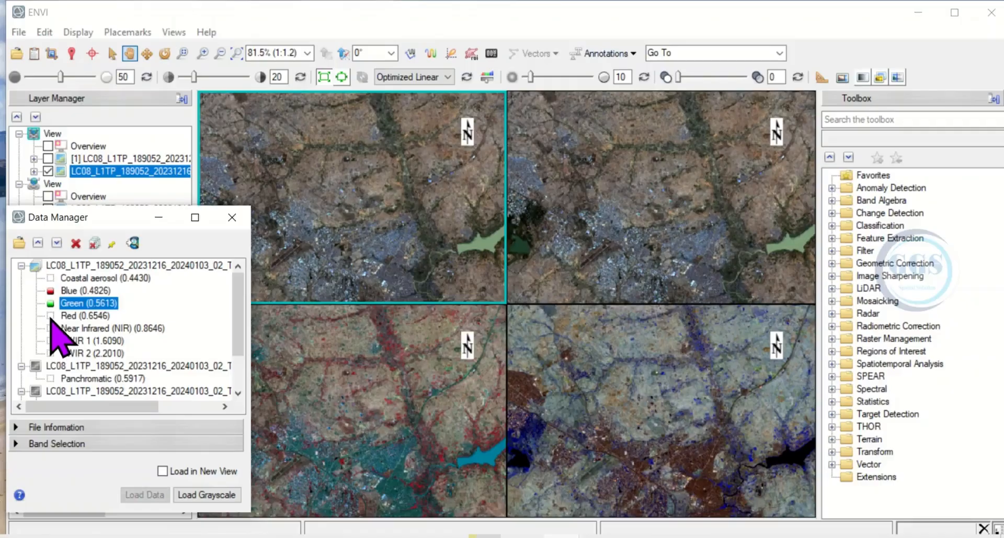
click(146, 495)
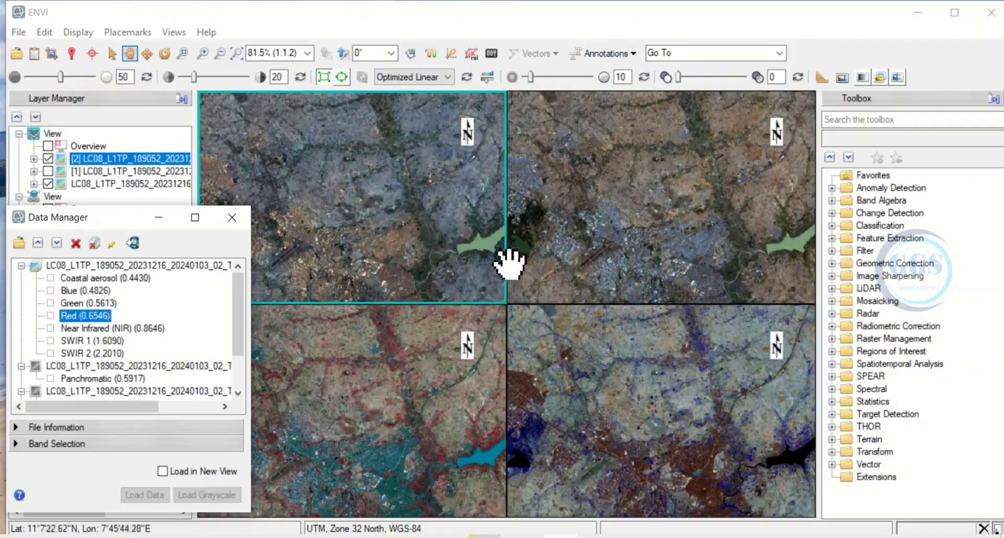
Step: Compare the four linked band composites around the city and reservoir at several magnifications
mouse_move(414, 219)
mouse_down()
mouse_move(423, 196)
mouse_move(414, 217)
mouse_move(399, 197)
mouse_move(421, 202)
mouse_move(376, 188)
mouse_move(417, 206)
mouse_up()
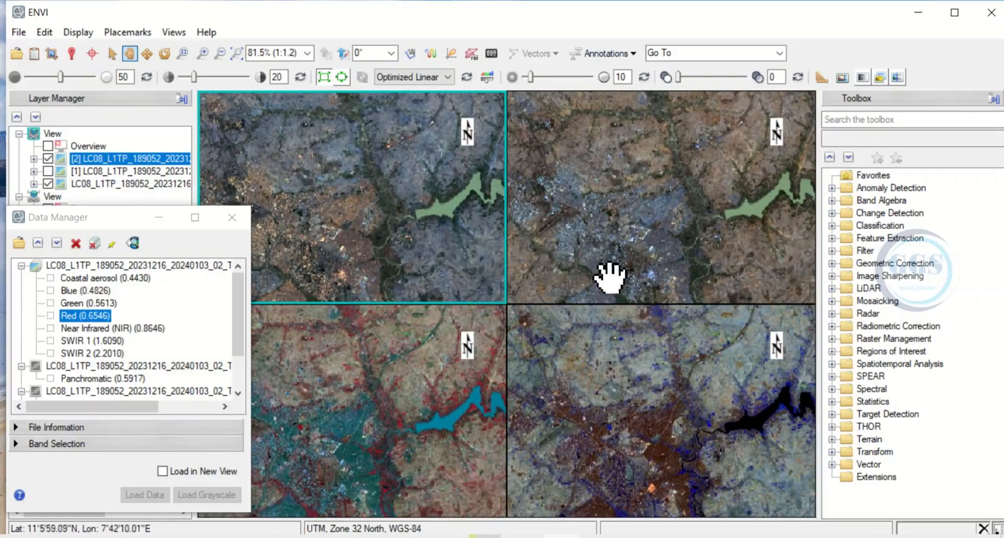
scroll(609, 261, up, 1)
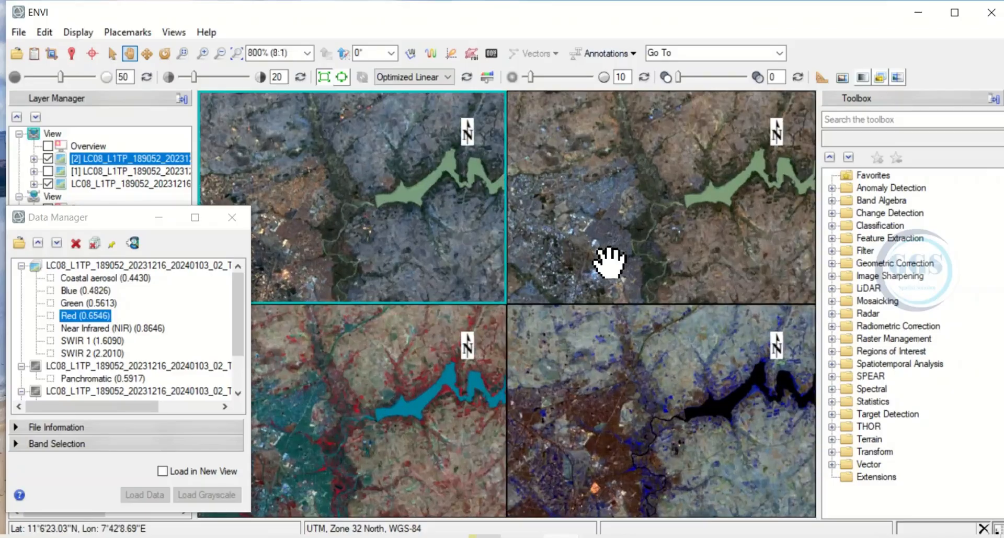
scroll(609, 262, up, 1)
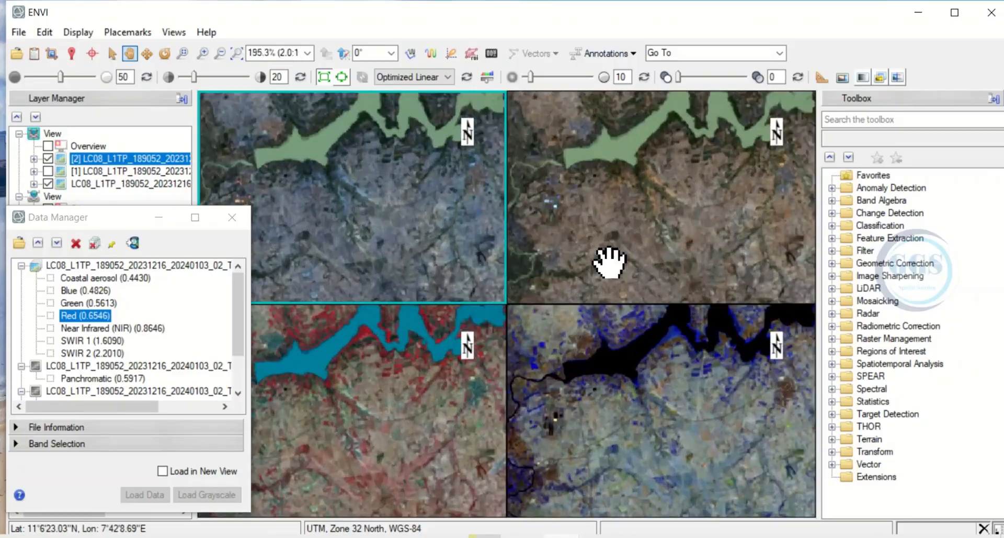
scroll(609, 261, up, 1)
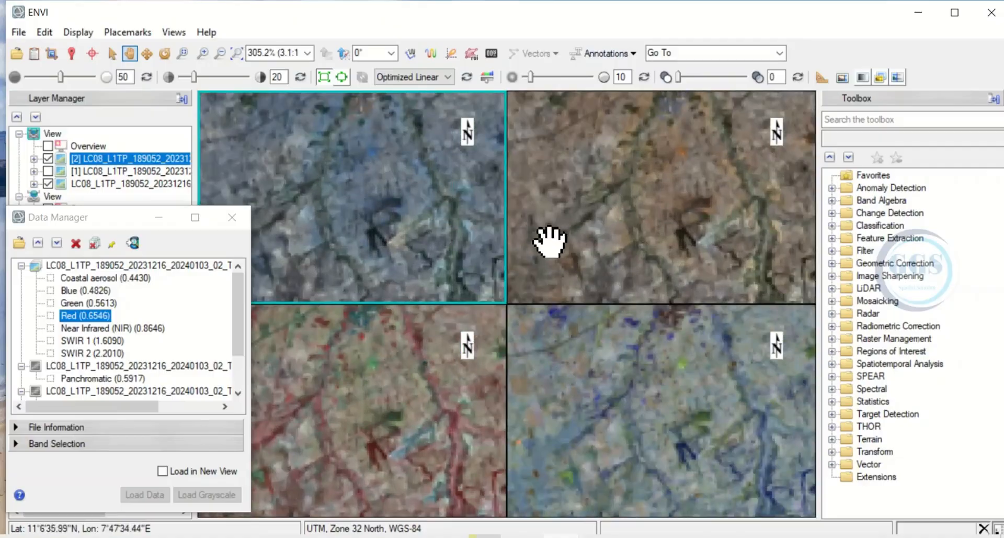
scroll(643, 236, down, 3)
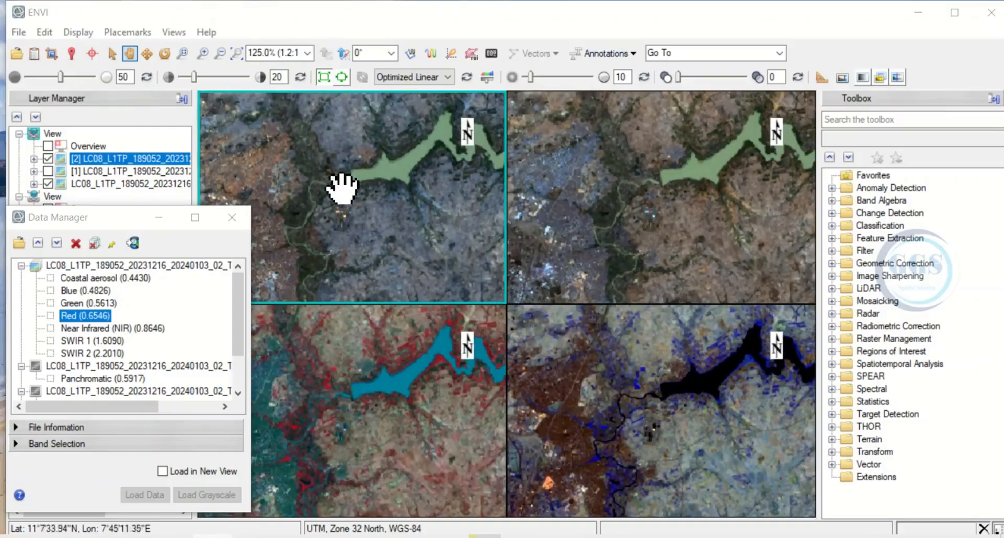
Step: Create a separate Geo Link that joins View 3 with View 2
click(175, 33)
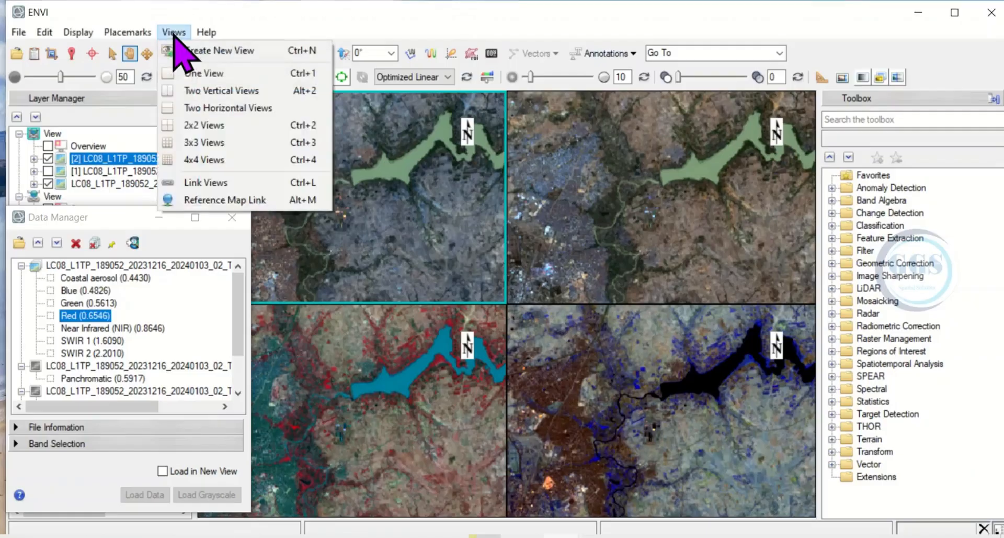
click(210, 182)
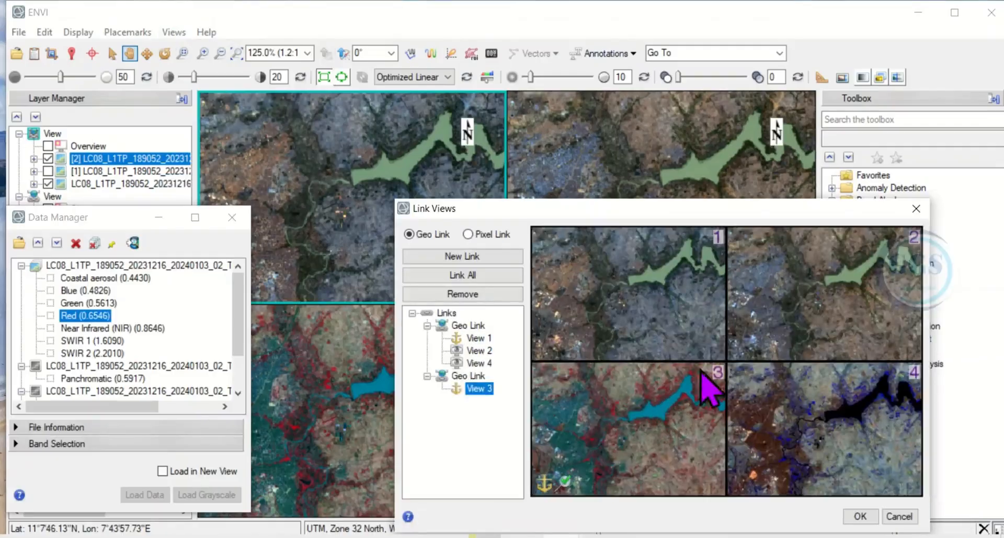
click(829, 311)
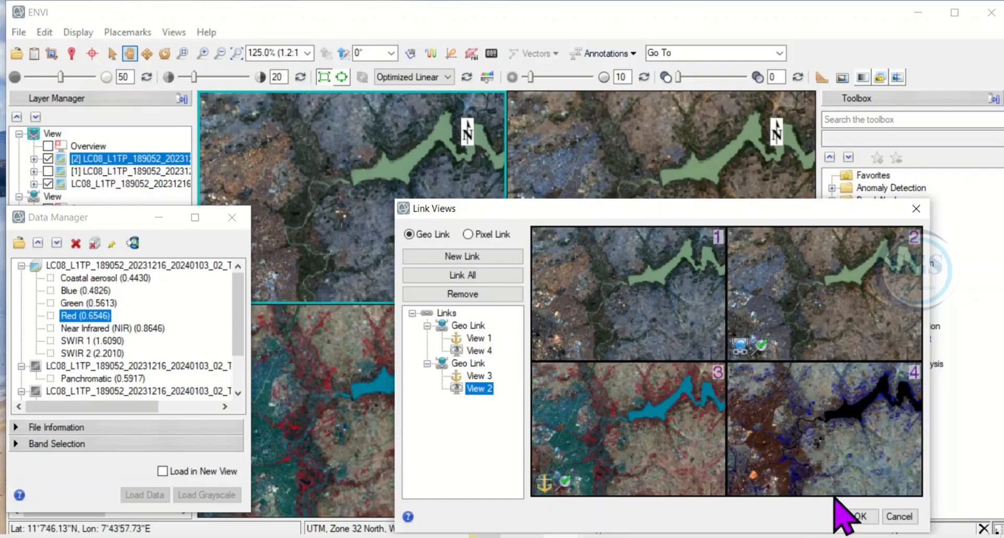
click(860, 516)
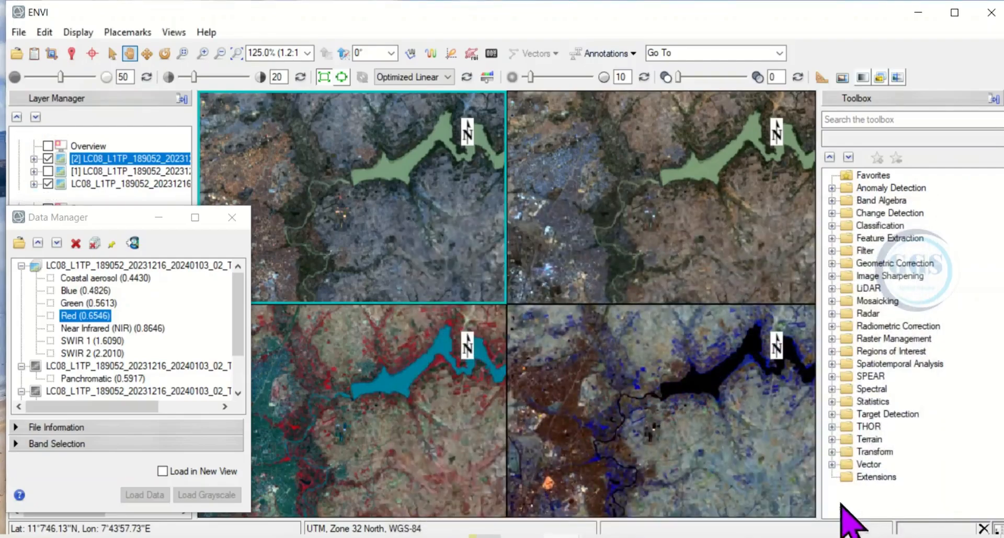
Step: Examine the city and river valley in the CIR view, checking which of the other views move along with it
click(441, 374)
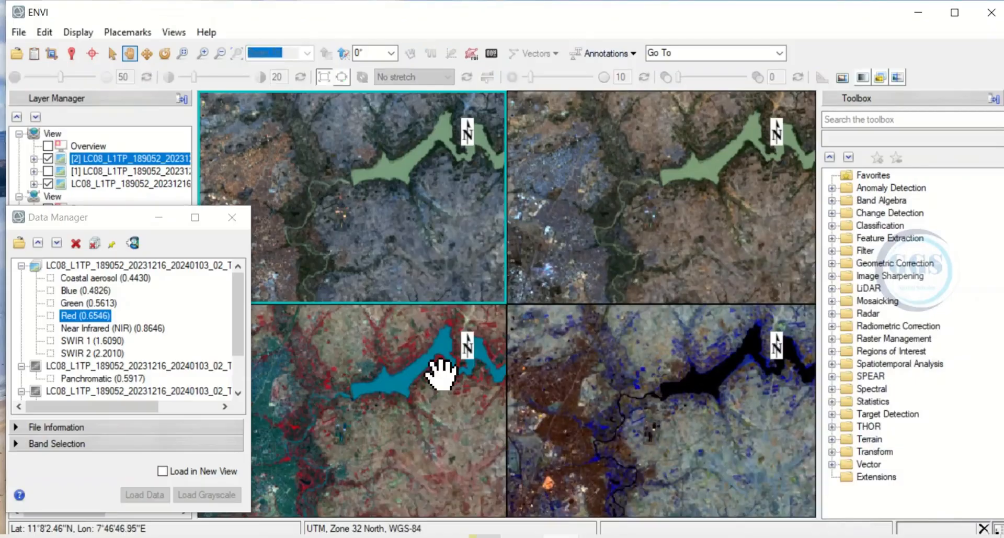
drag(419, 421, 380, 459)
drag(353, 404, 403, 463)
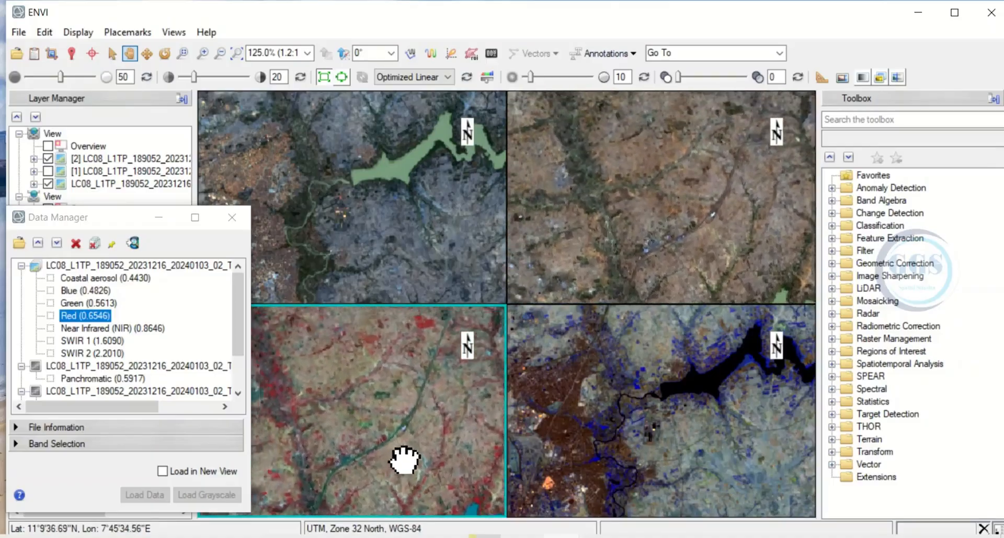
drag(345, 408, 388, 373)
drag(405, 446, 423, 399)
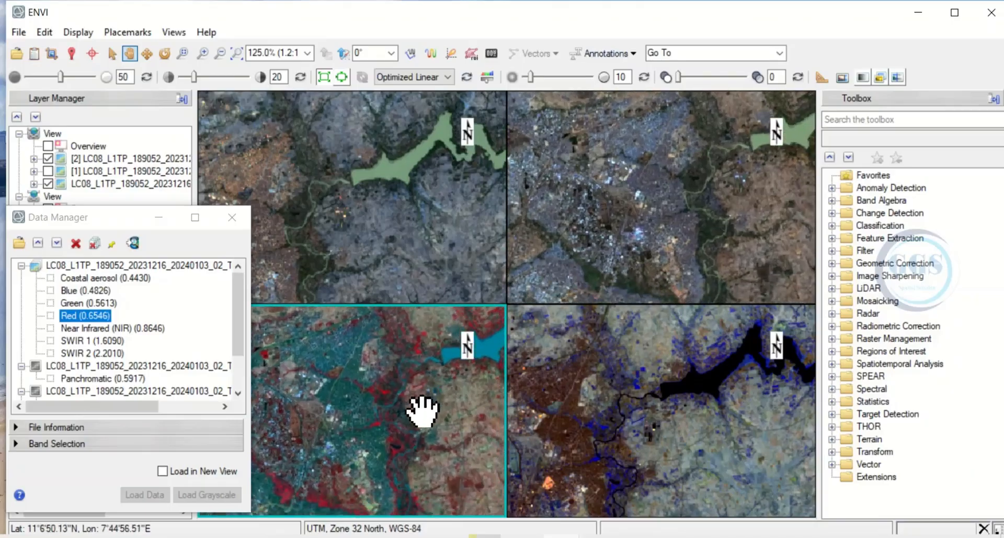
drag(407, 423, 408, 403)
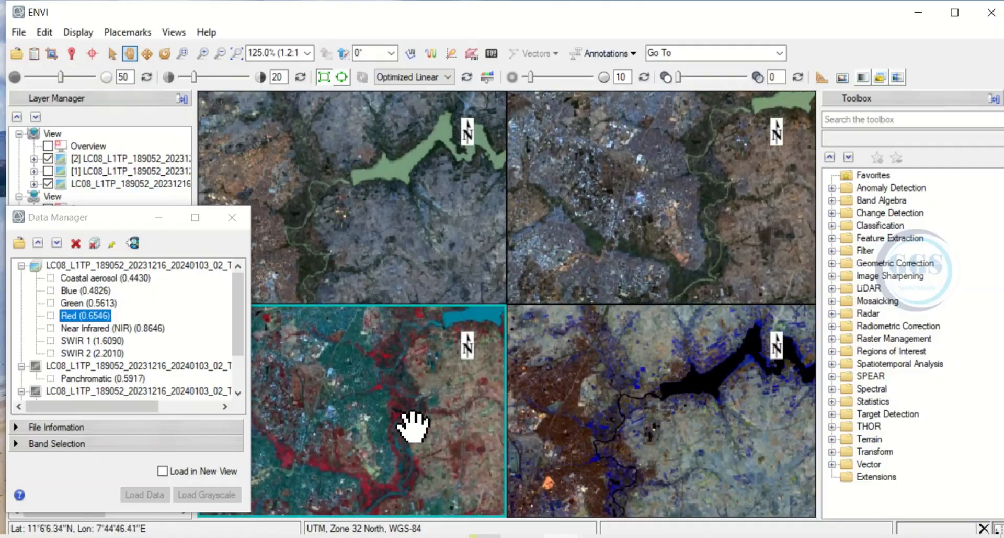
mouse_move(422, 440)
mouse_down()
mouse_move(426, 423)
mouse_move(421, 448)
mouse_up()
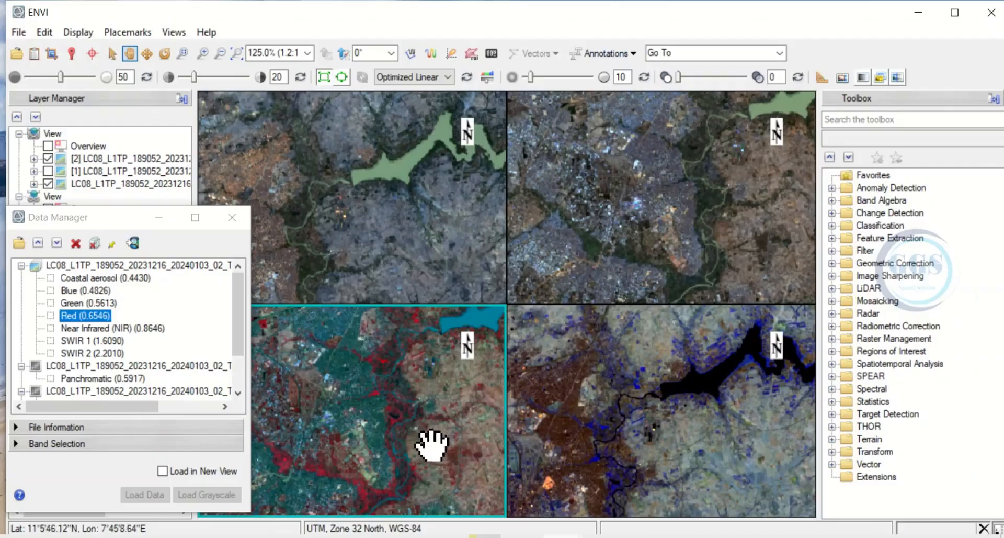
drag(434, 447, 390, 389)
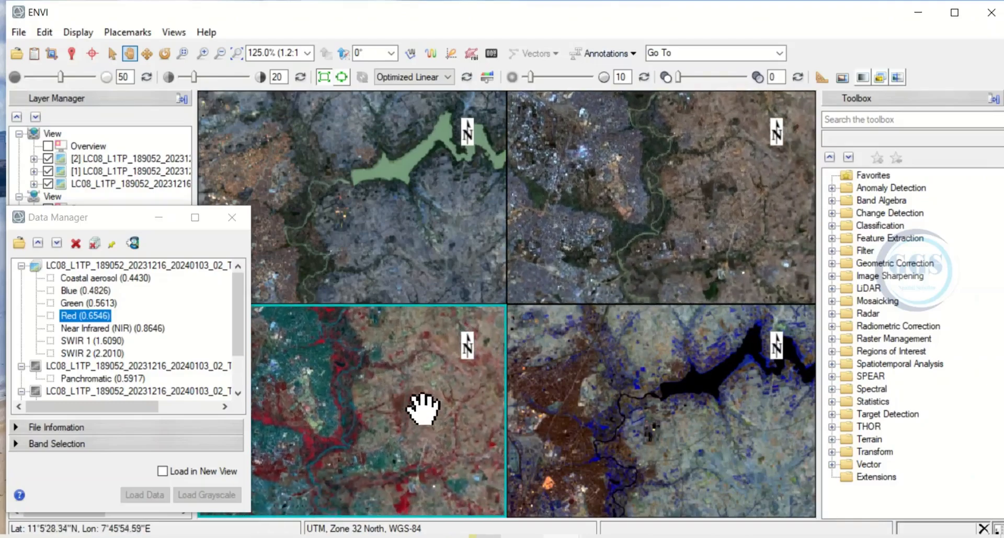
drag(421, 418, 417, 396)
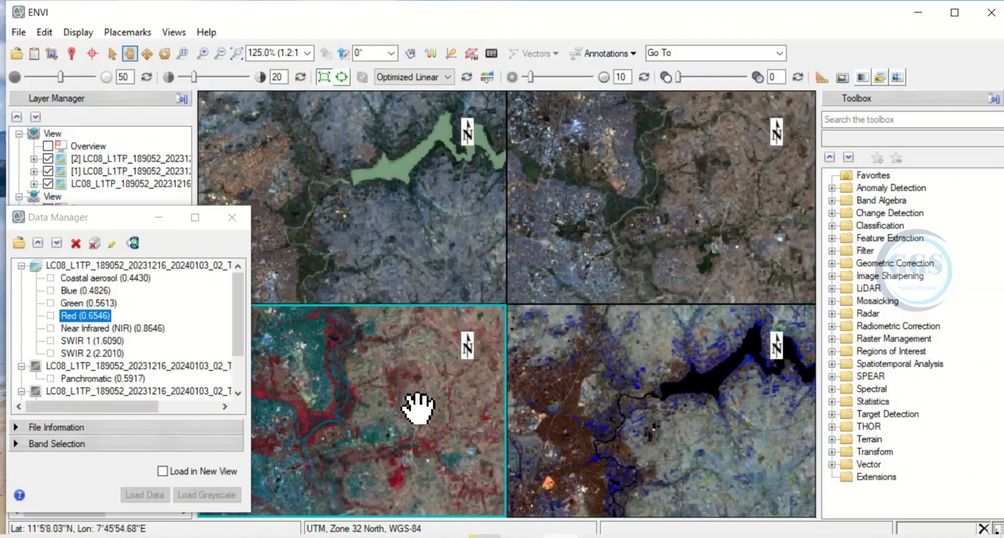
drag(423, 422, 460, 433)
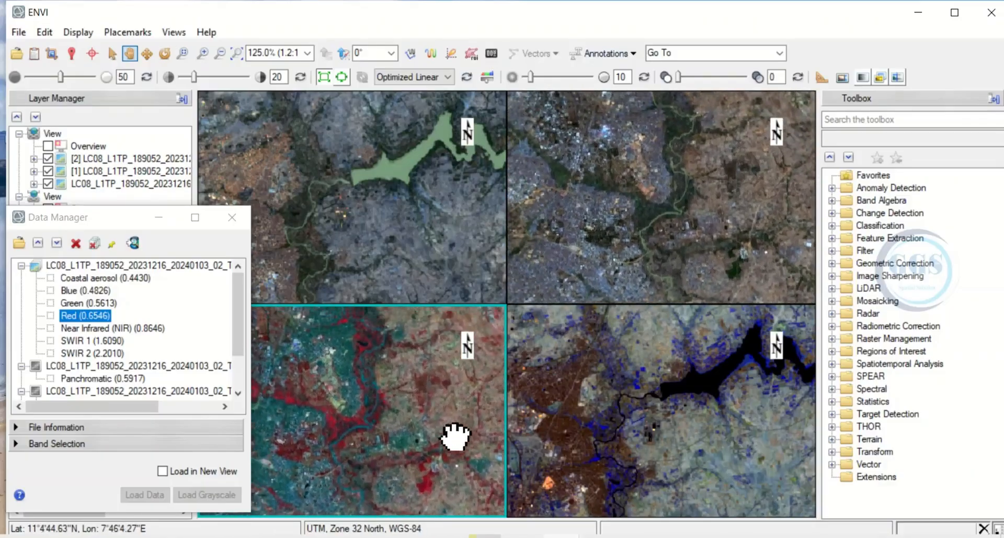
drag(361, 402, 437, 347)
drag(351, 419, 409, 401)
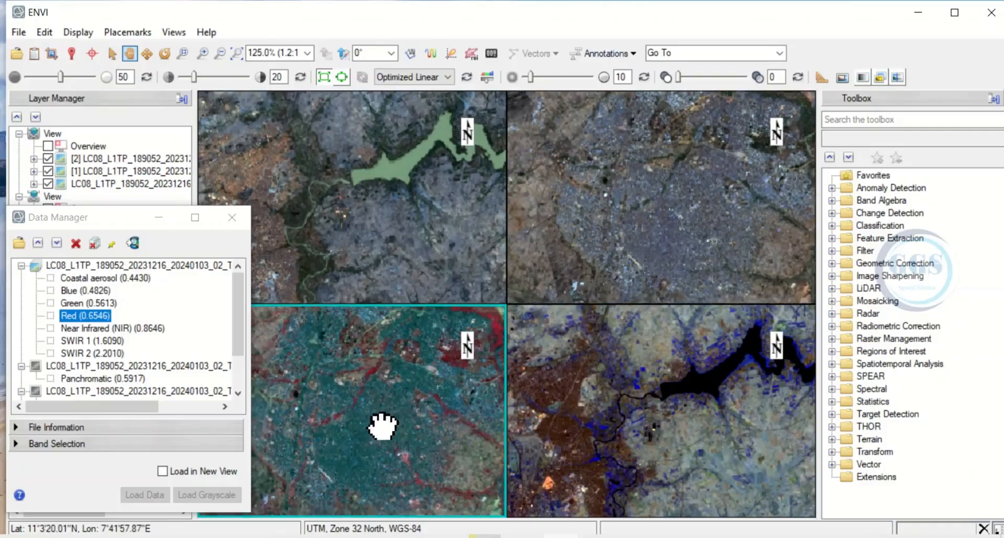